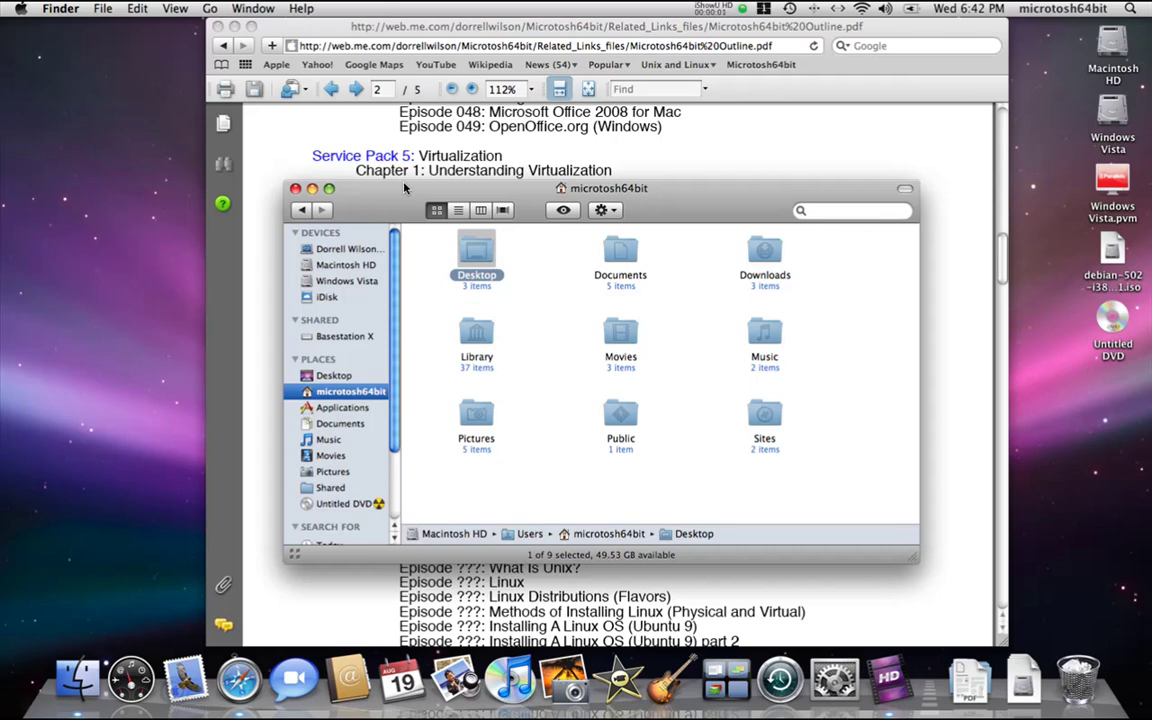
- Bring the course outline PDF forward and highlight the Episode 058 title "Burning ISO Files On Windows"
left_click(402, 155)
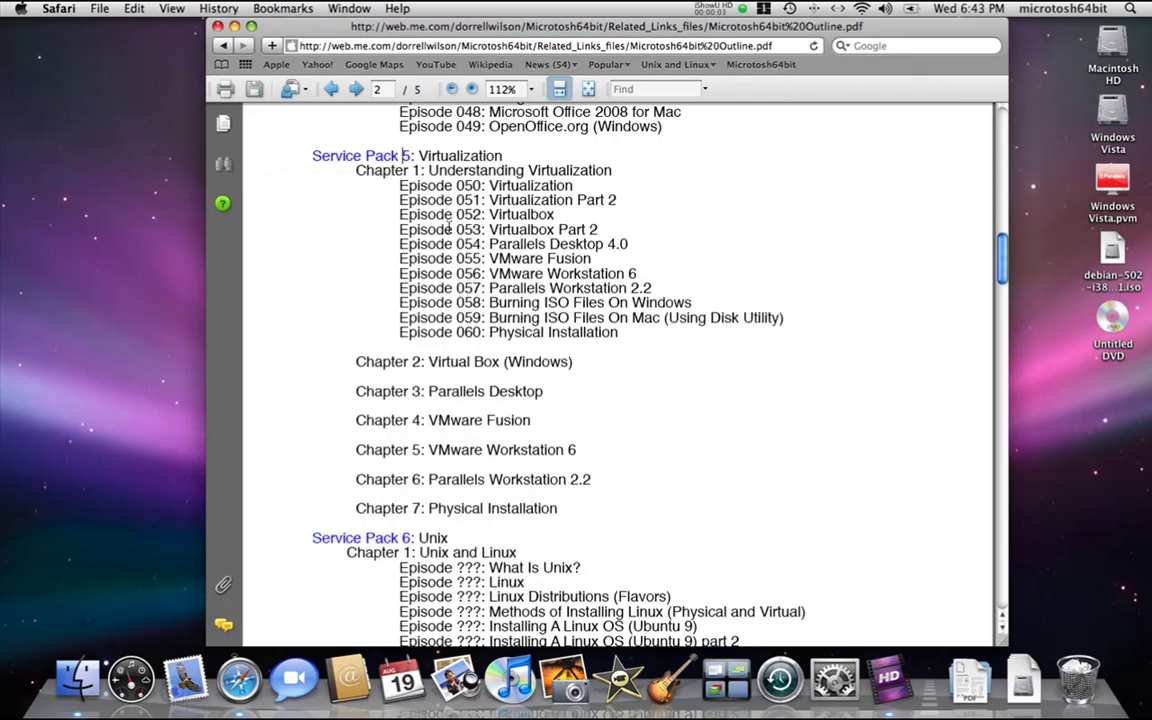
left_click_drag(489, 306, 692, 305)
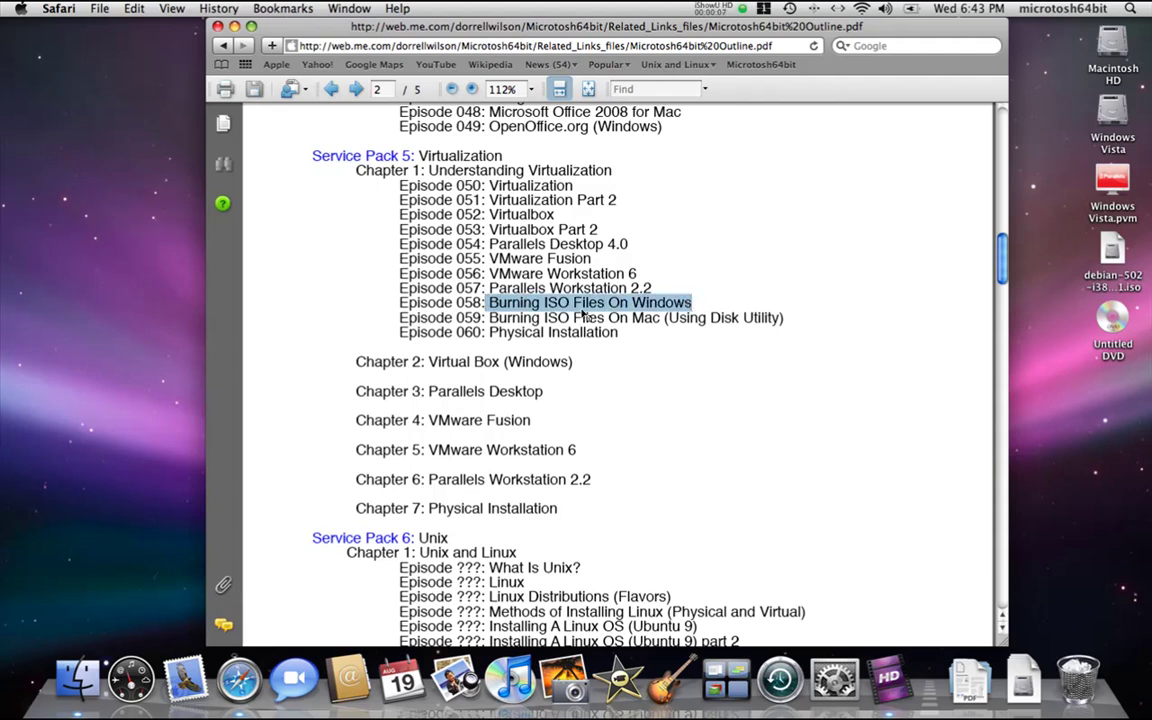
left_click(489, 311)
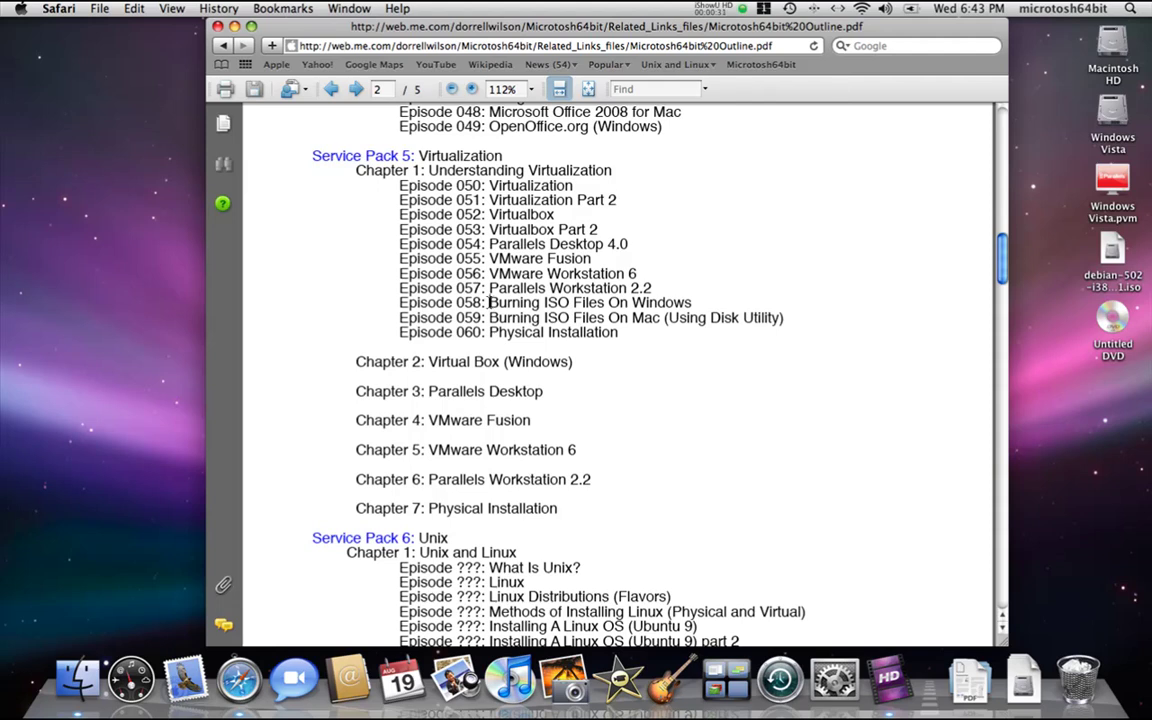
left_click_drag(489, 302, 626, 302)
left_click(493, 318)
left_click(58, 8)
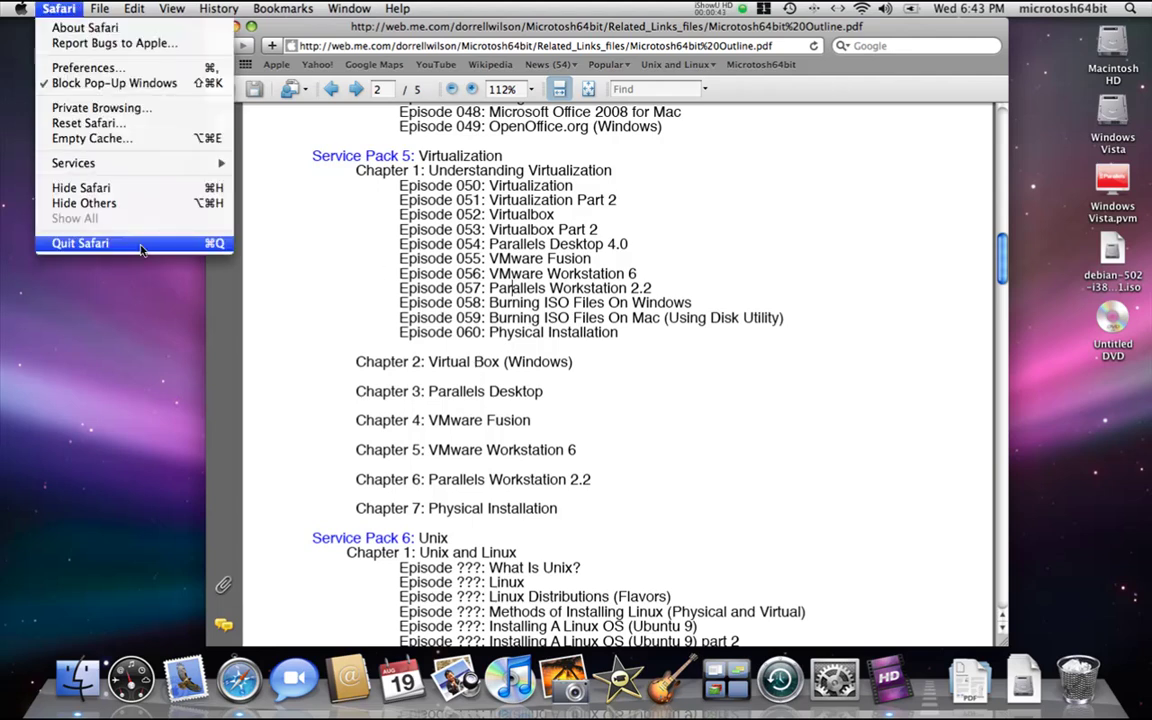
left_click(323, 263)
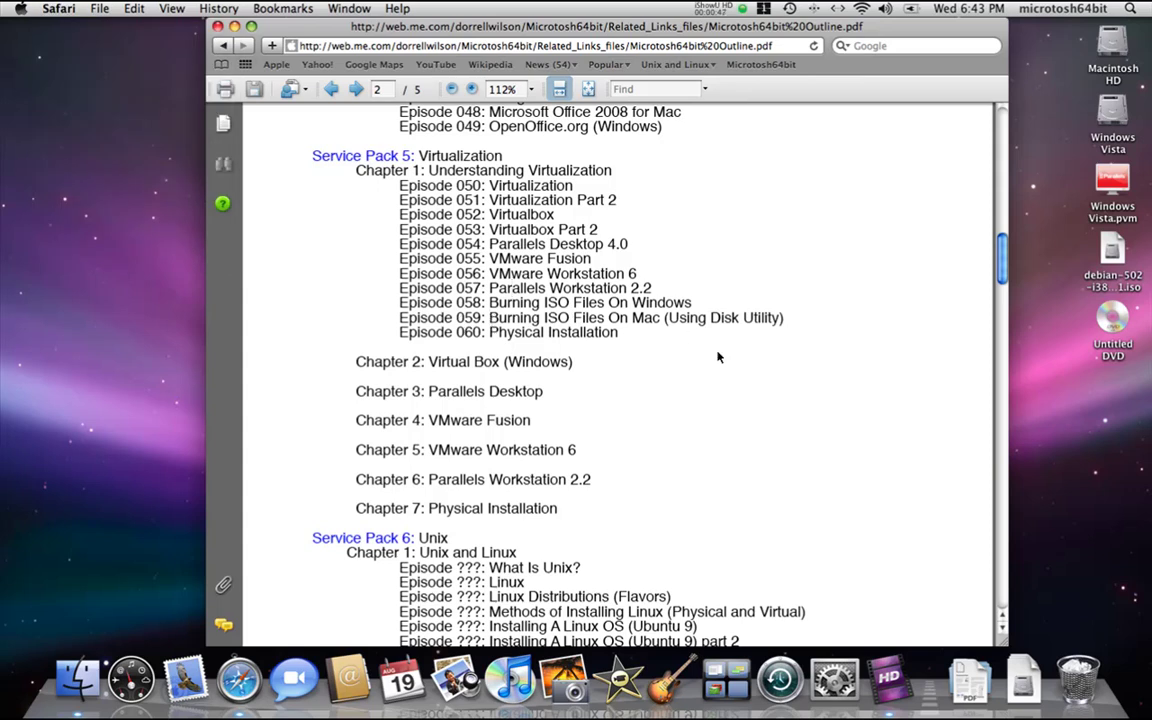
left_click(60, 8)
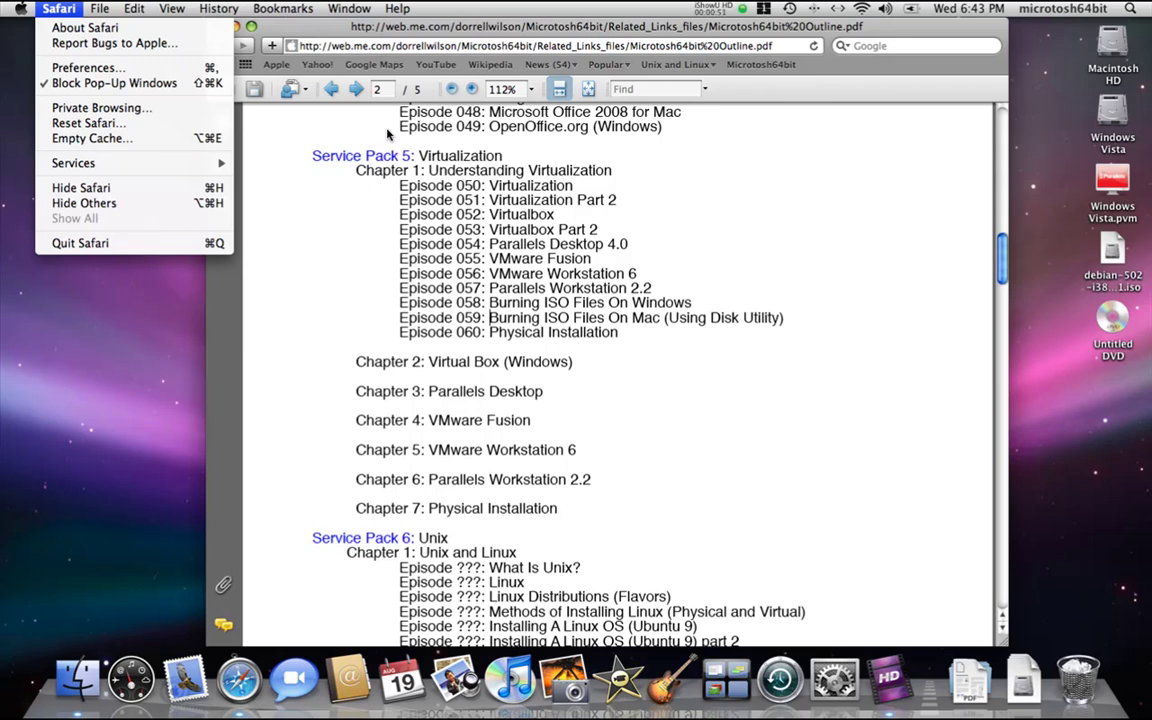
left_click(556, 164)
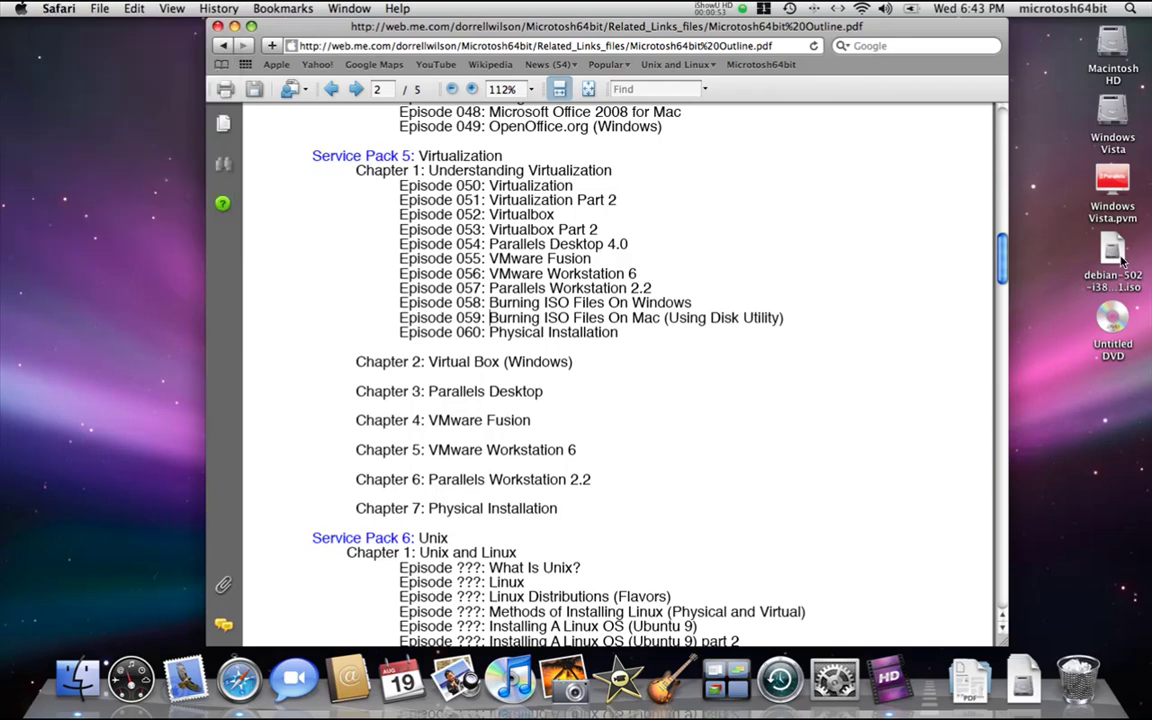
left_click_drag(1115, 255, 1128, 258)
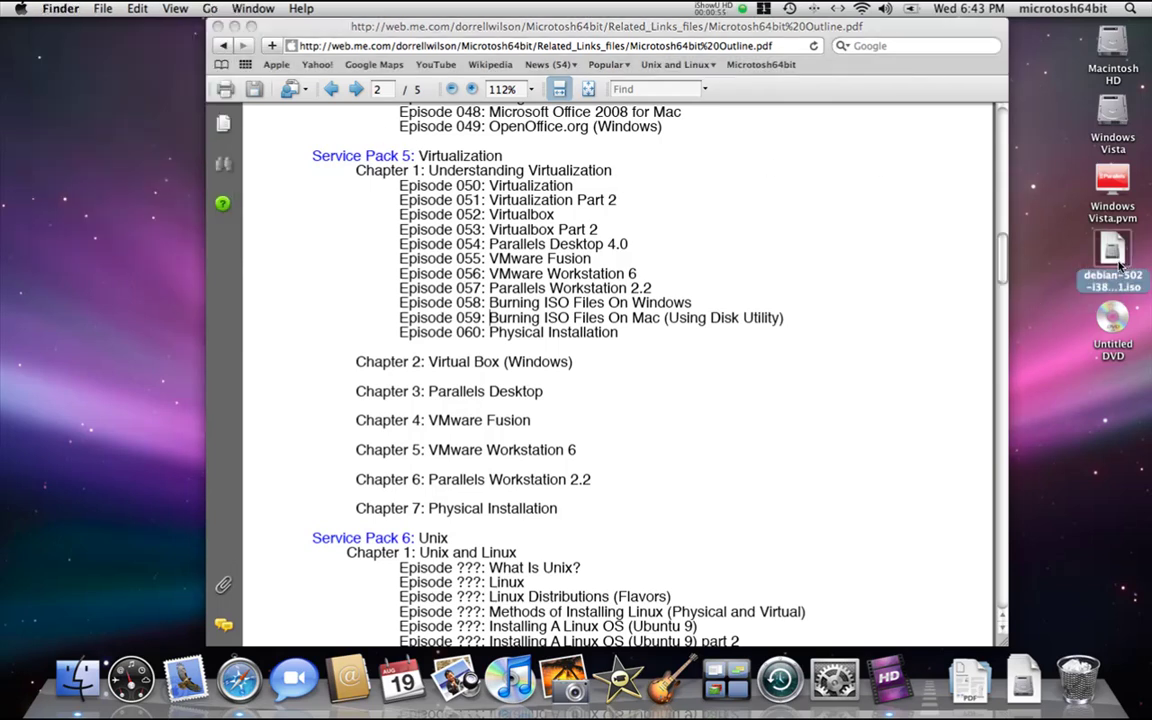
- Search the web for "debian" and open the "Debian -- The Universal Operating System" site
left_click(897, 45)
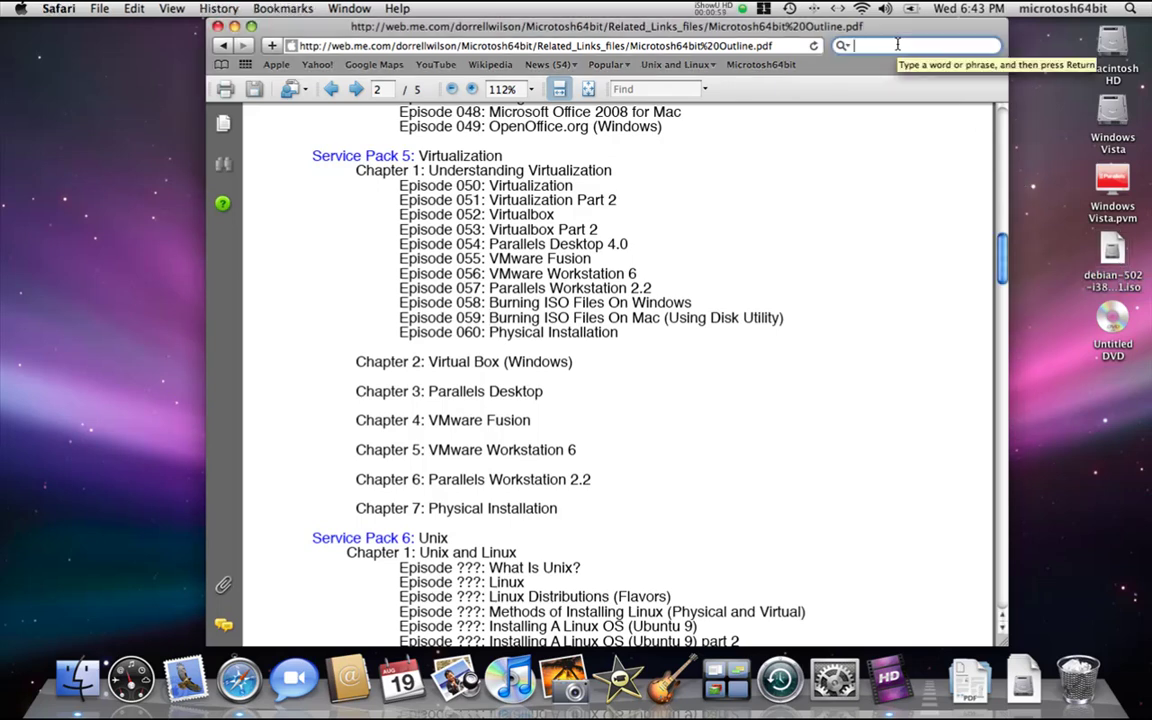
type("d")
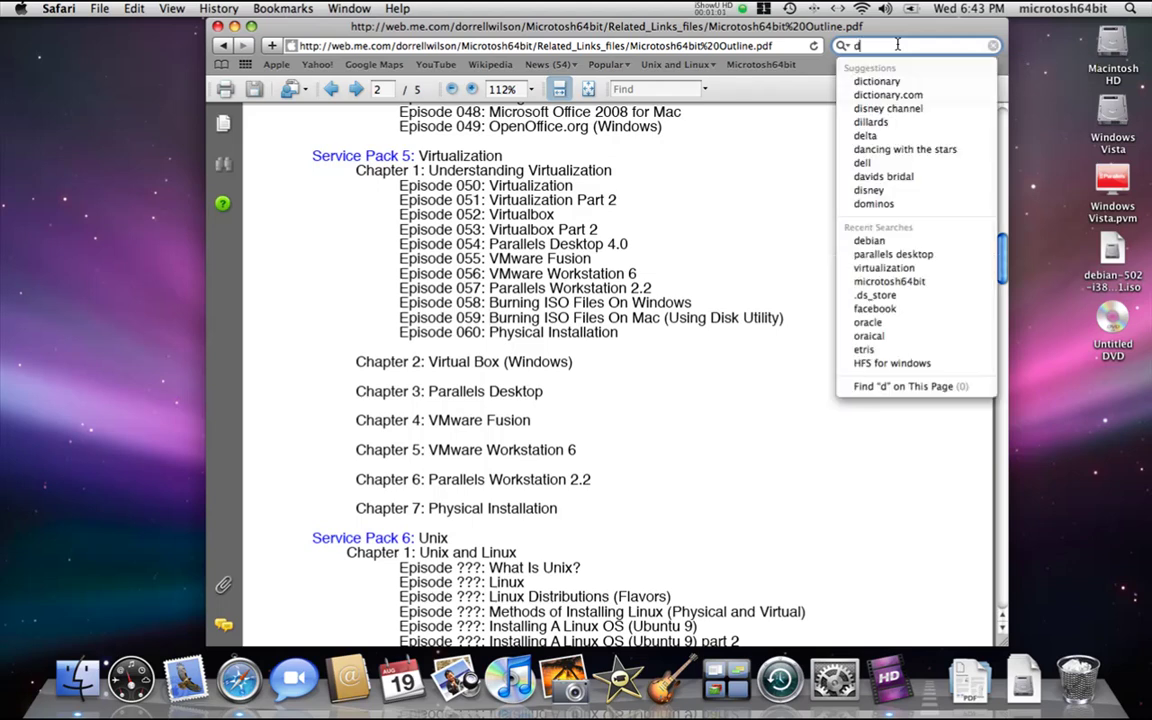
type("ebian")
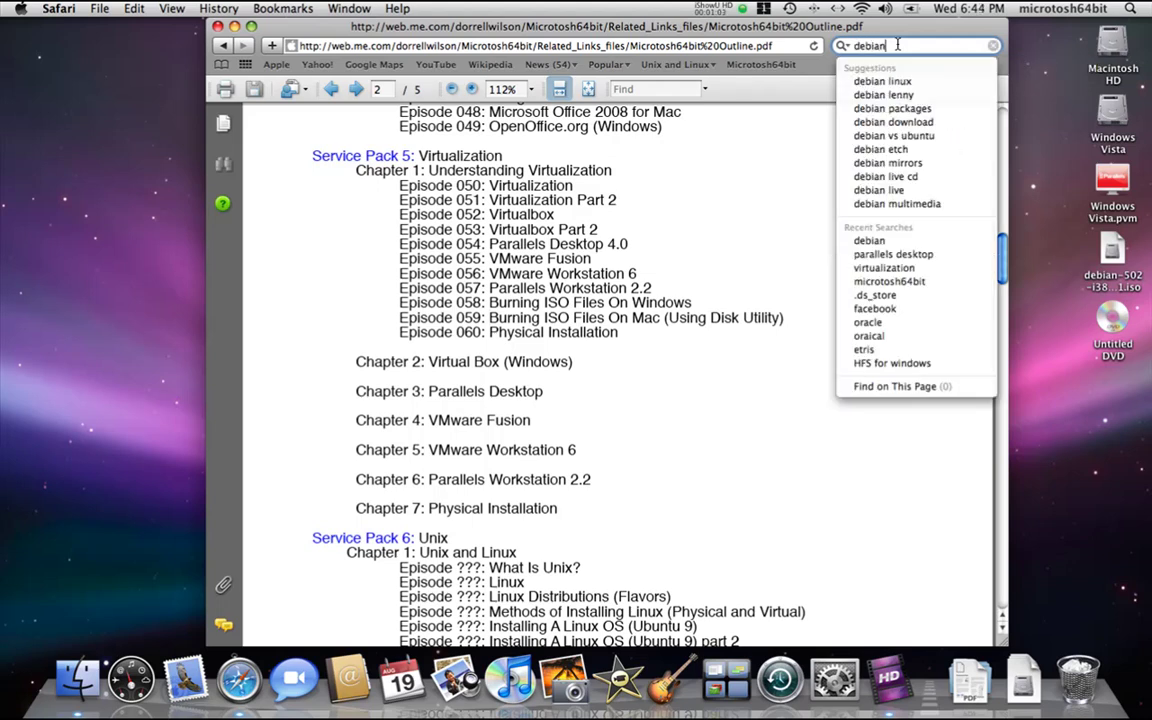
key("Return")
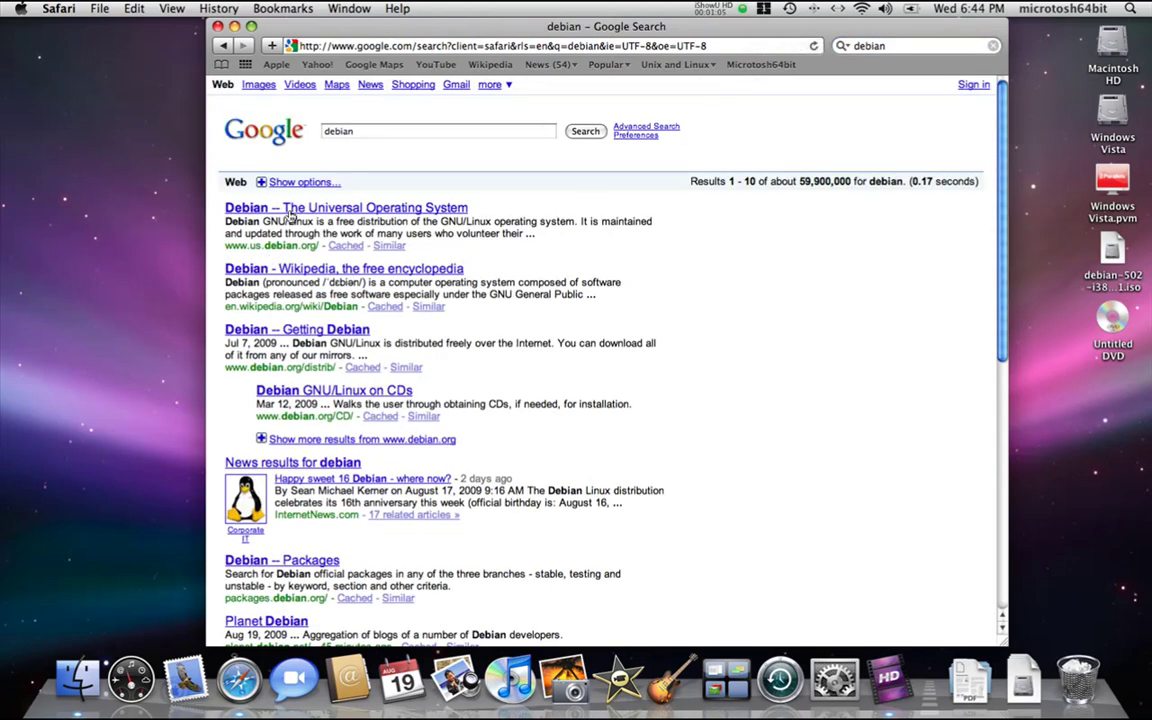
left_click(296, 208)
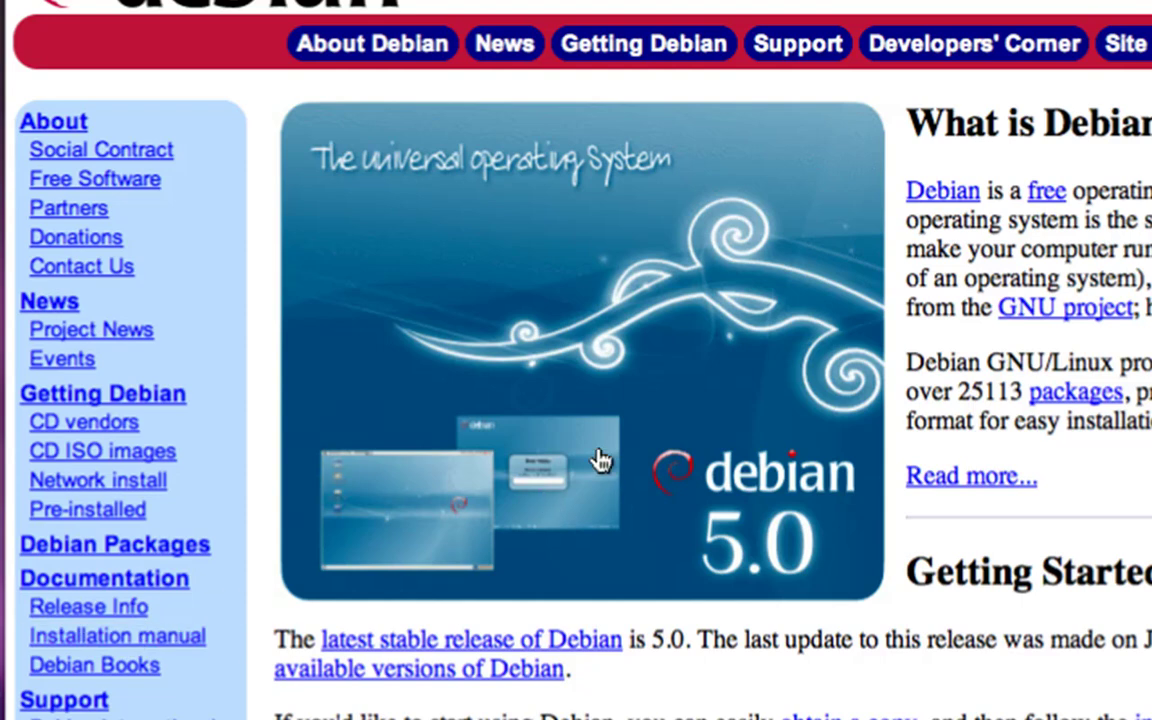
- Look over the minimal bootable CD image page and the Debian 5.0 release announcement, returning to the Debian home page
left_click(78, 456)
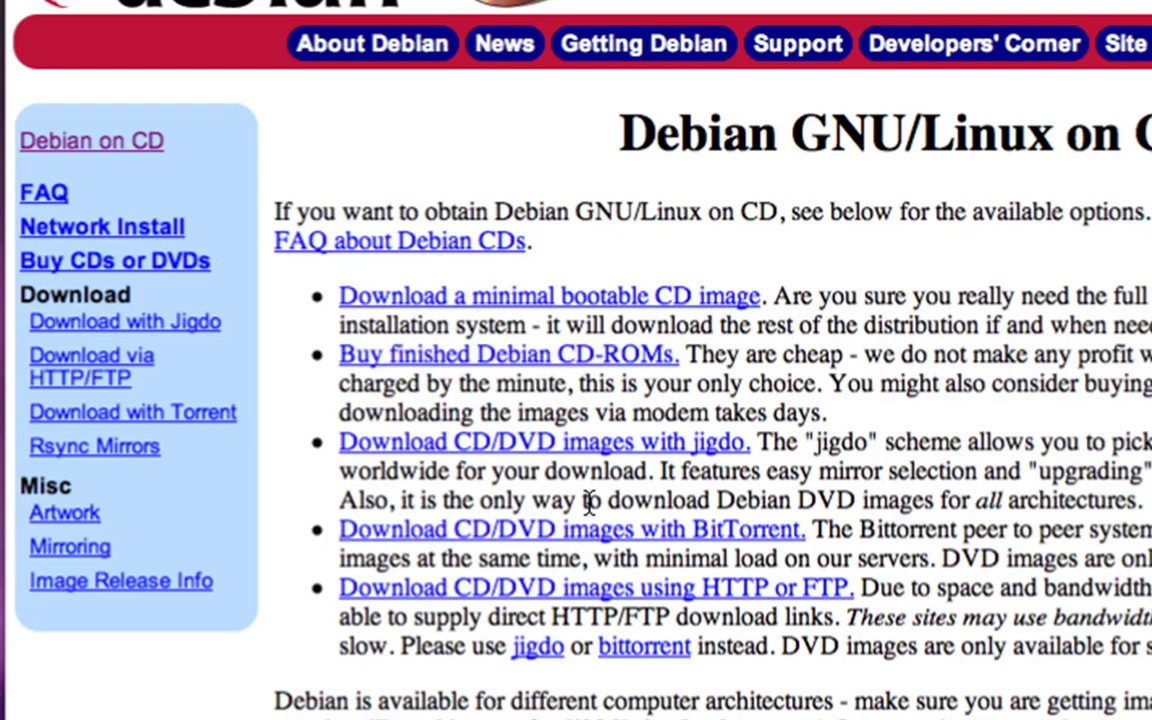
left_click(515, 300)
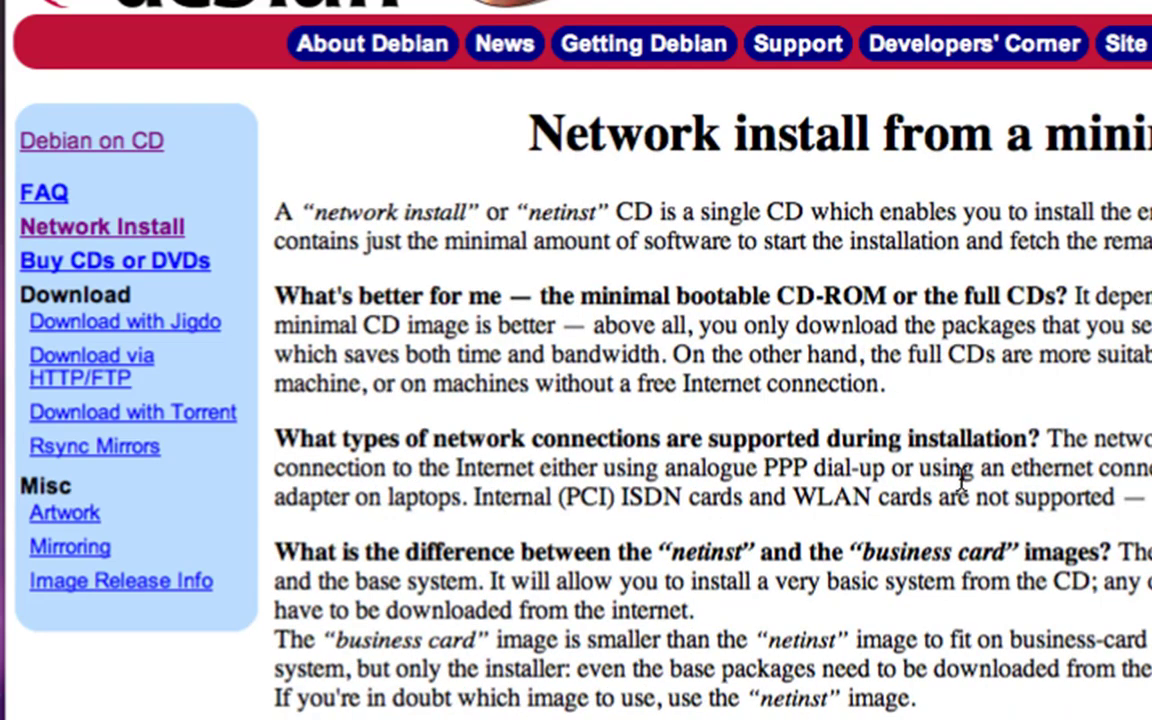
left_click(188, 20)
left_click(458, 267)
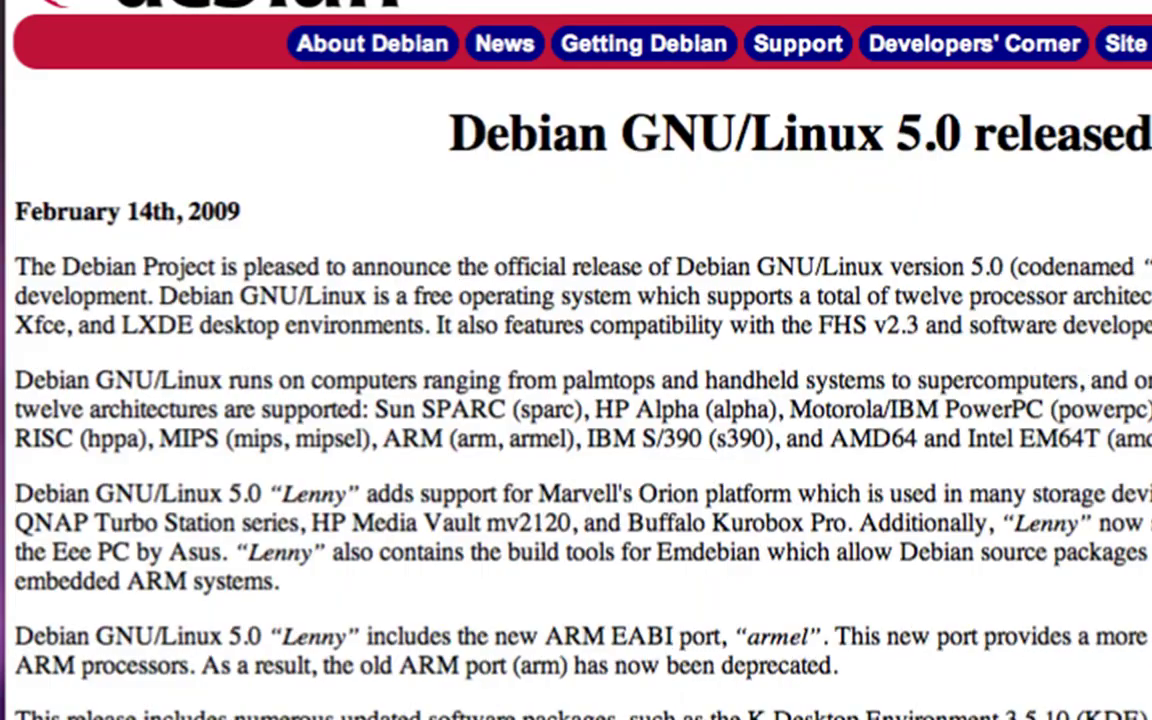
scroll(576, 360, "down", 10)
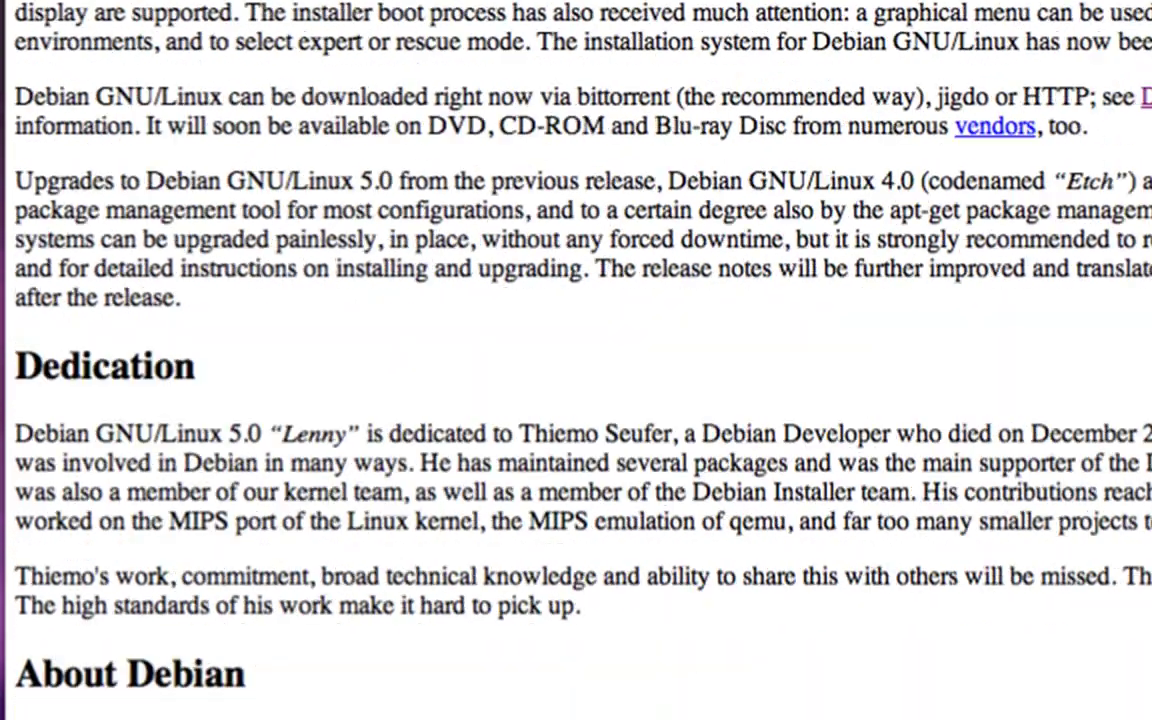
scroll(576, 360, "up", 10)
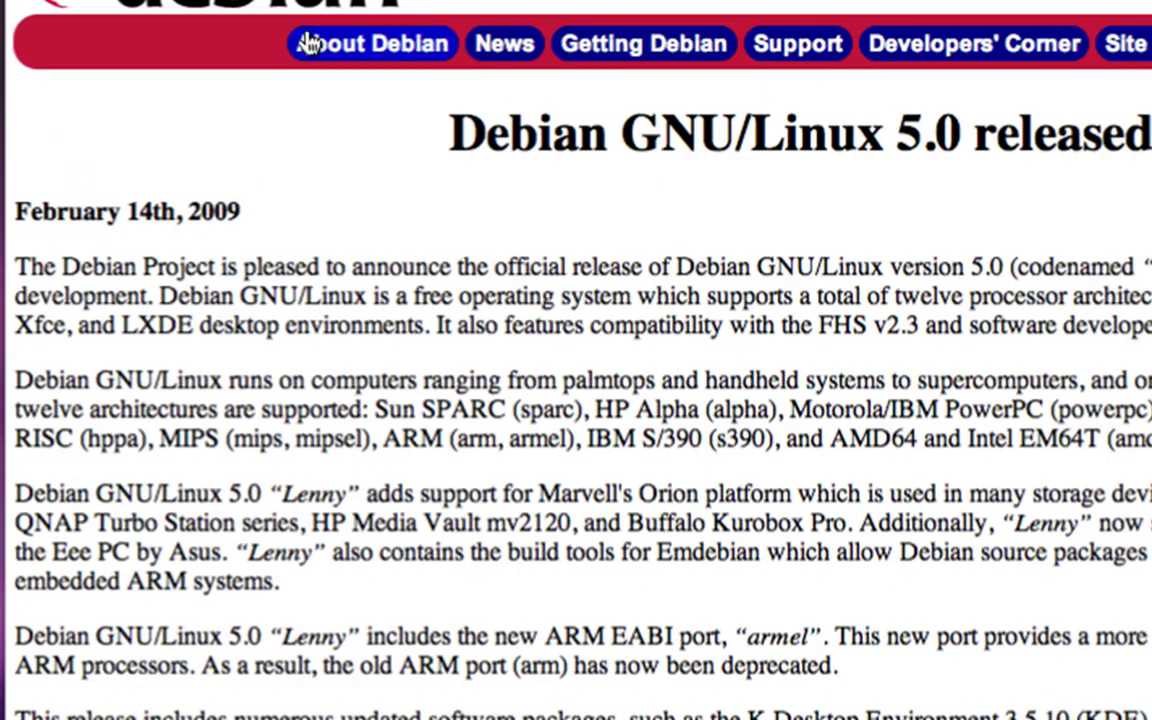
left_click(118, 8)
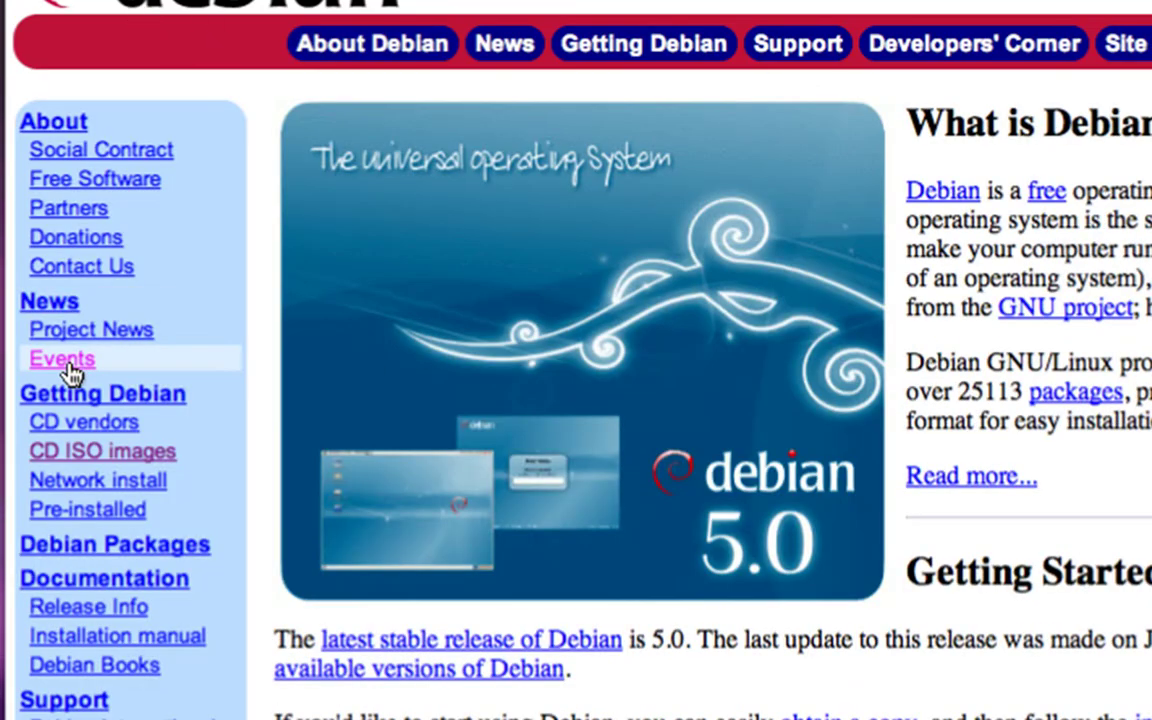
- Go through the CD ISO images page to the jigdo downloads and show the Official images section
left_click(103, 478)
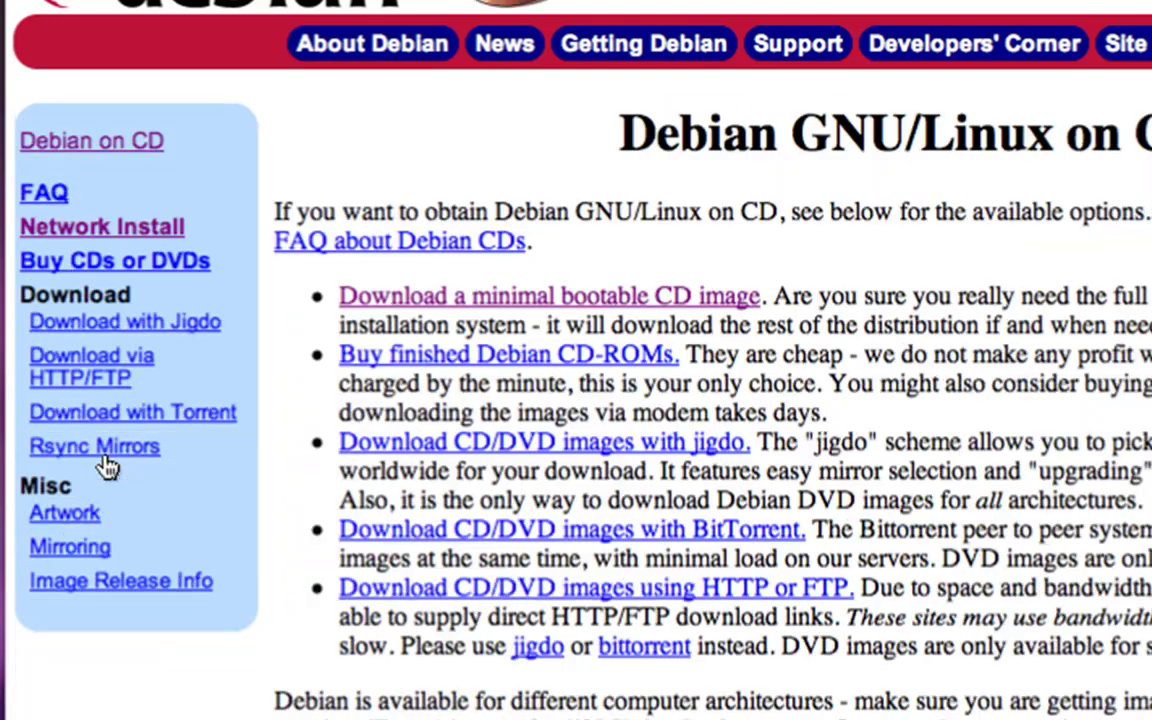
left_click(438, 455)
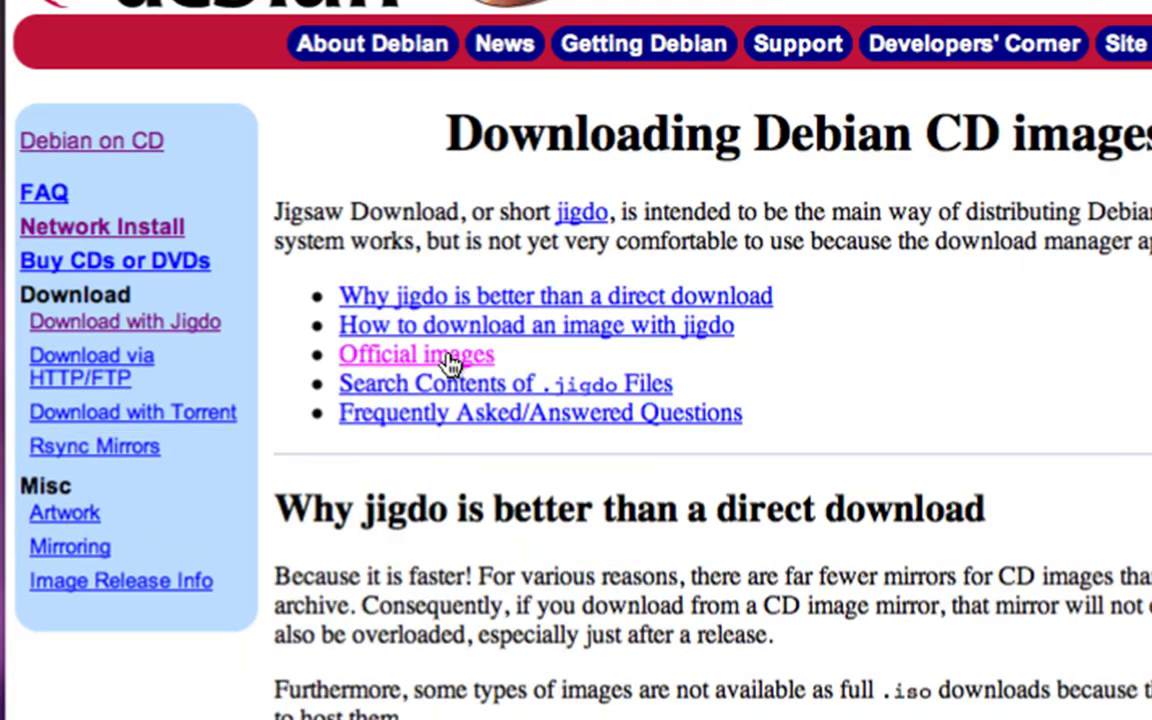
left_click(363, 354)
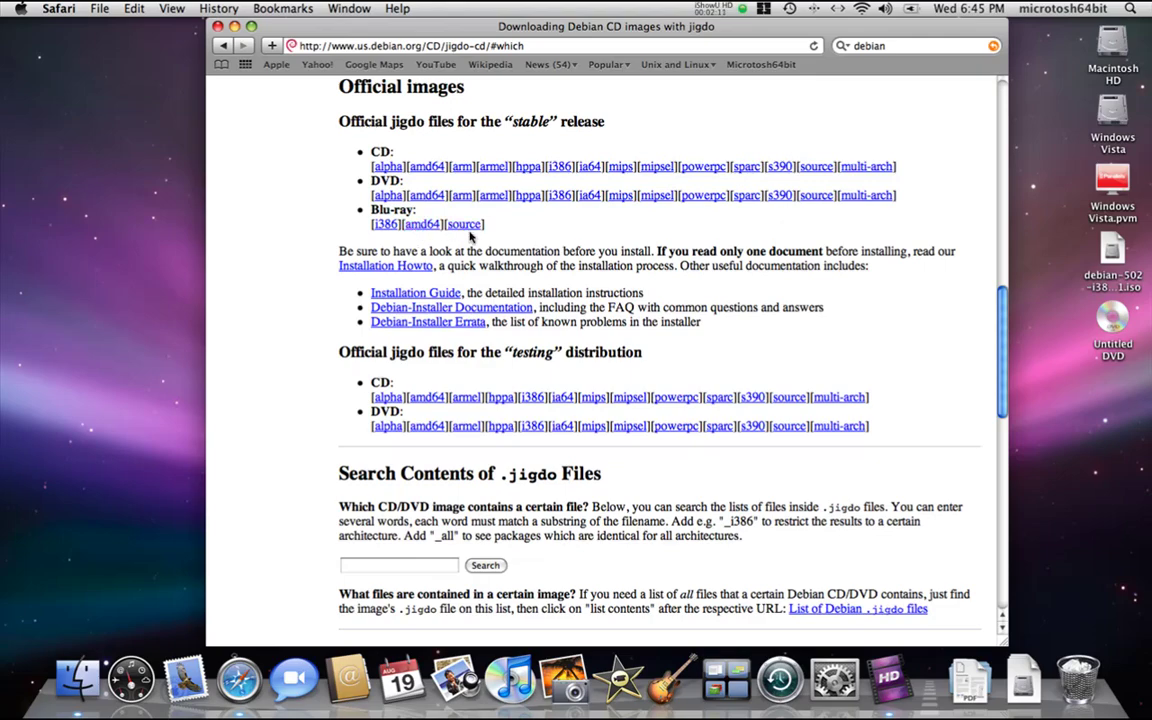
scroll(909, 280, "up", 15)
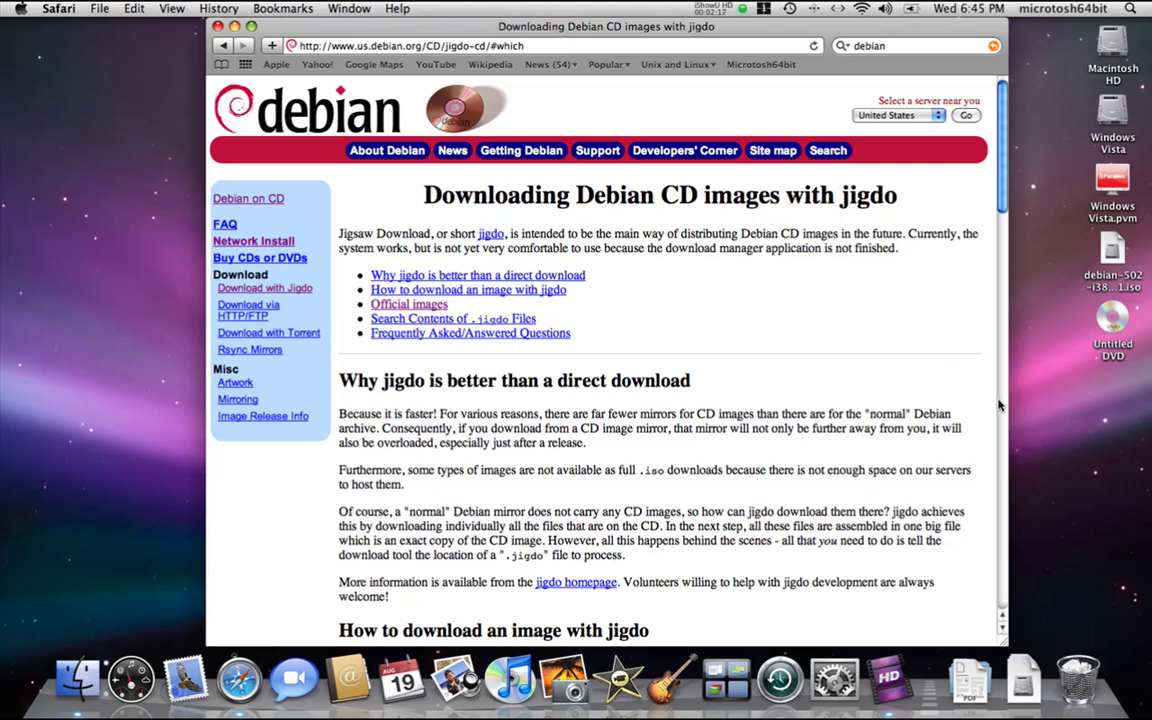
scroll(999, 404, "down", 10)
scroll(1003, 404, "down", 10)
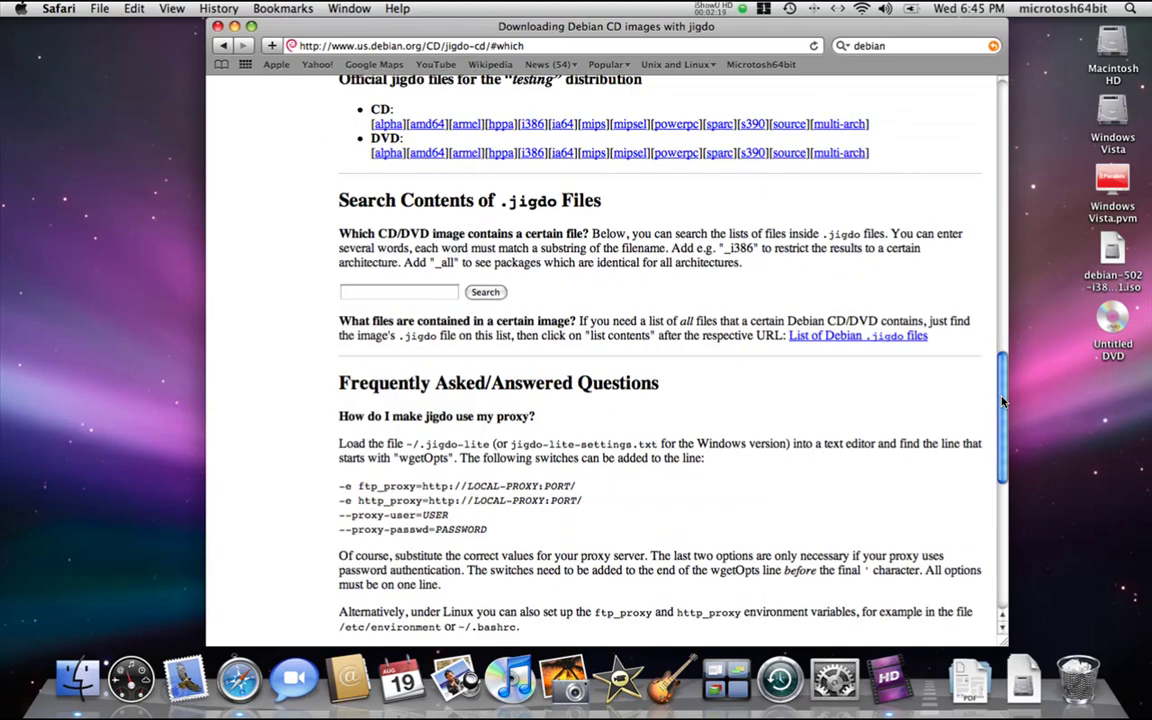
scroll(1003, 404, "up", 20)
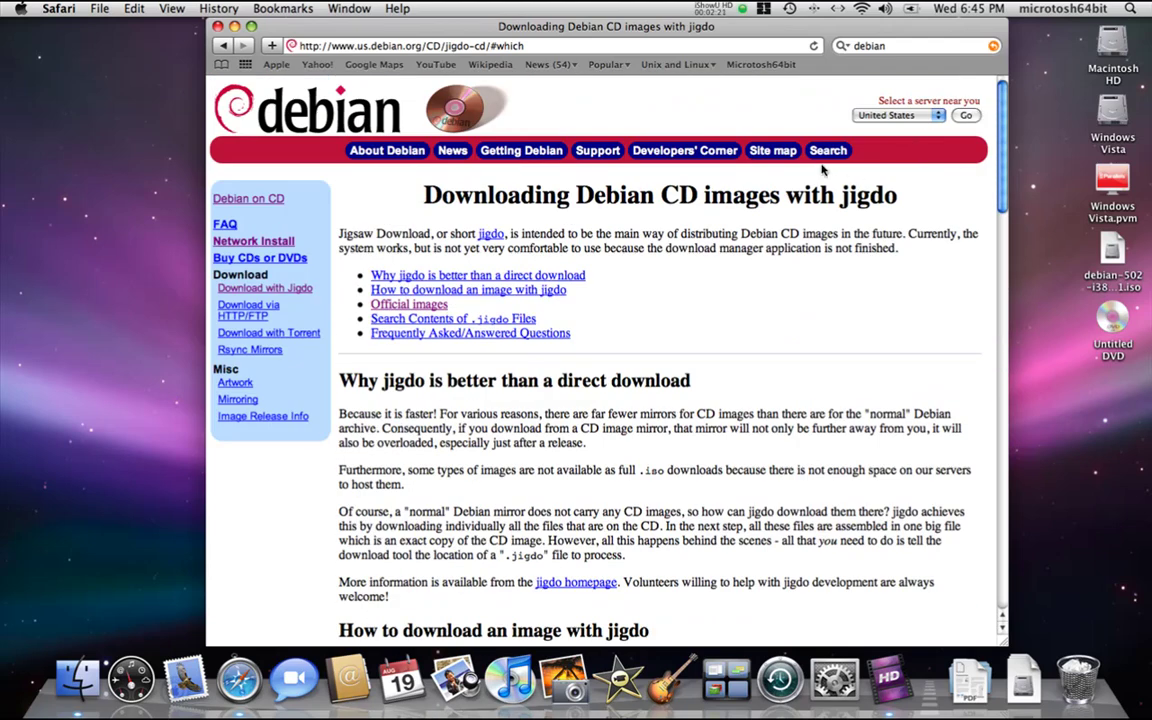
left_click(896, 46)
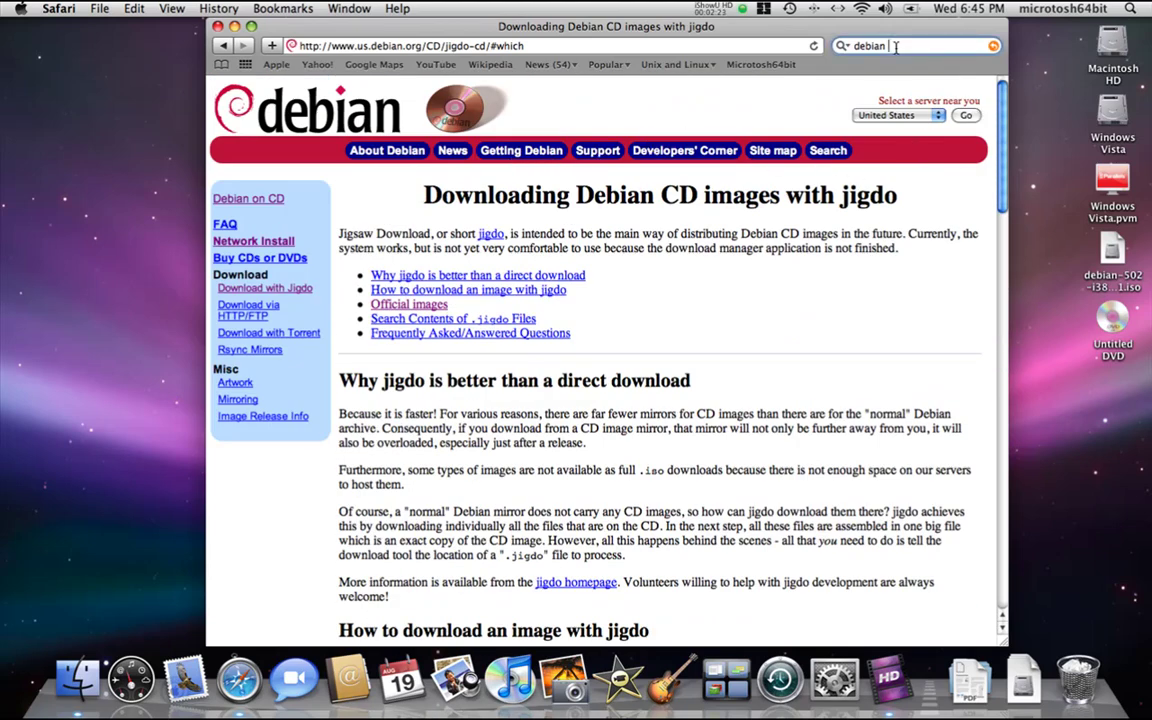
mouse_move(1110, 250)
left_mouse_down()
mouse_move(995, 240)
mouse_move(1000, 230)
mouse_move(1108, 263)
left_mouse_up()
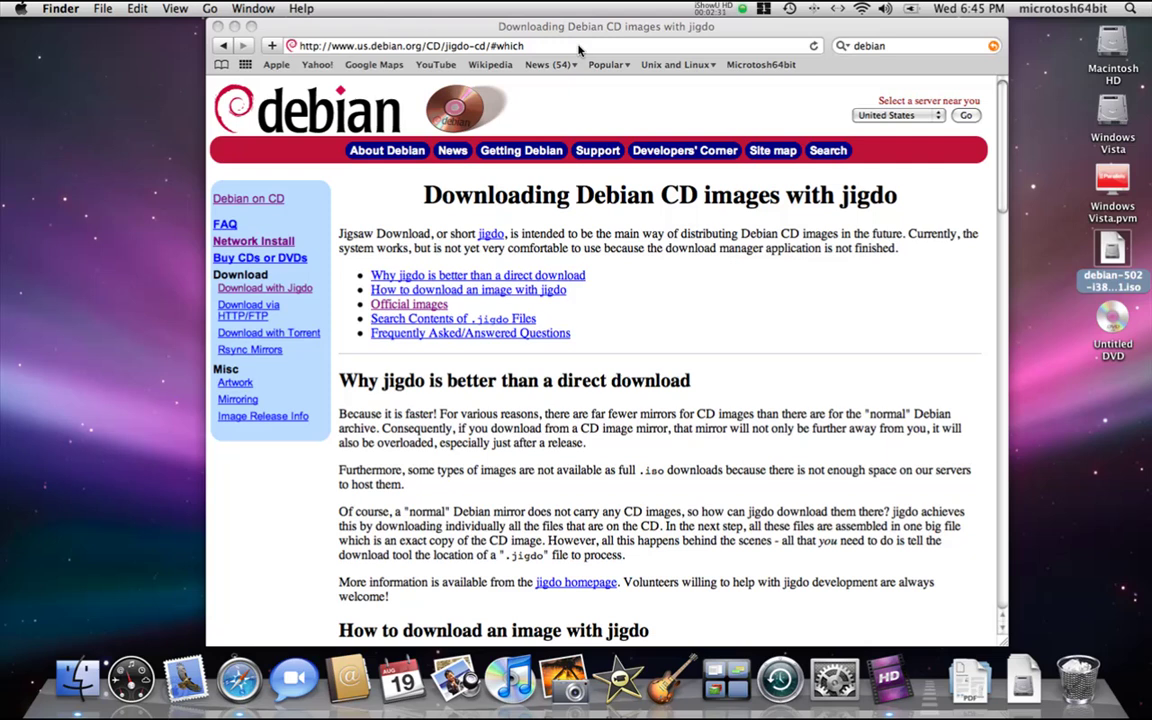
- Find and launch Disk Utility, and select the HL-DT-ST DVDRW drive in it
key("super+space")
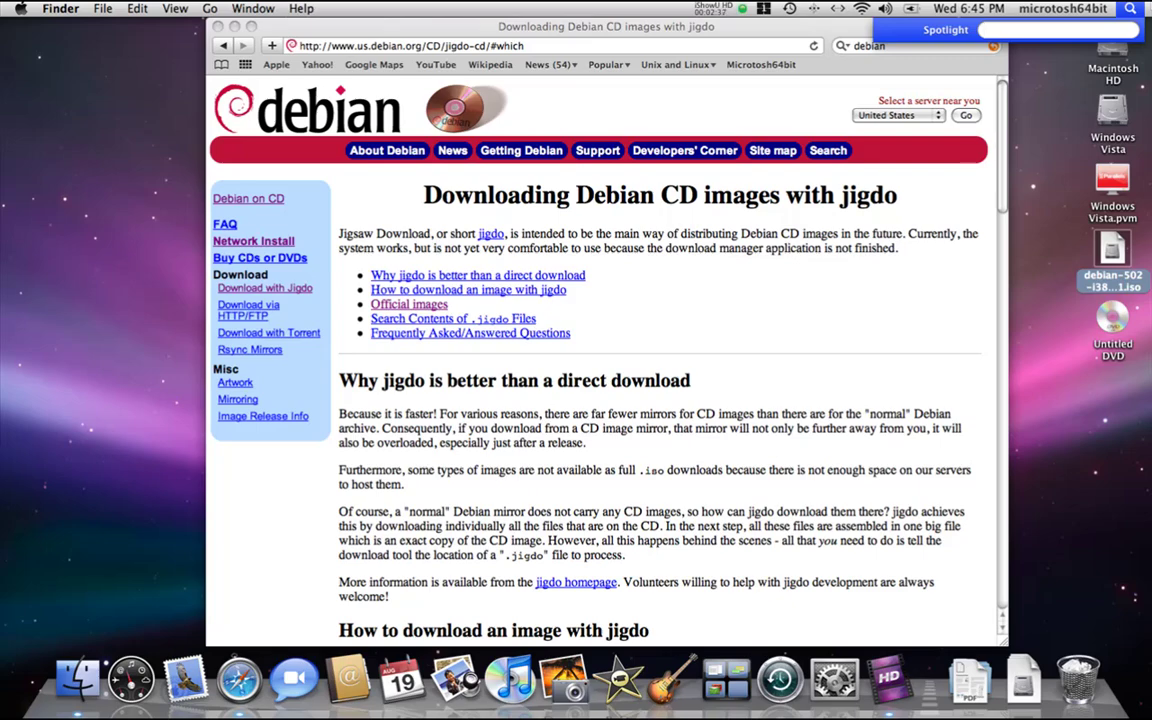
type("disk")
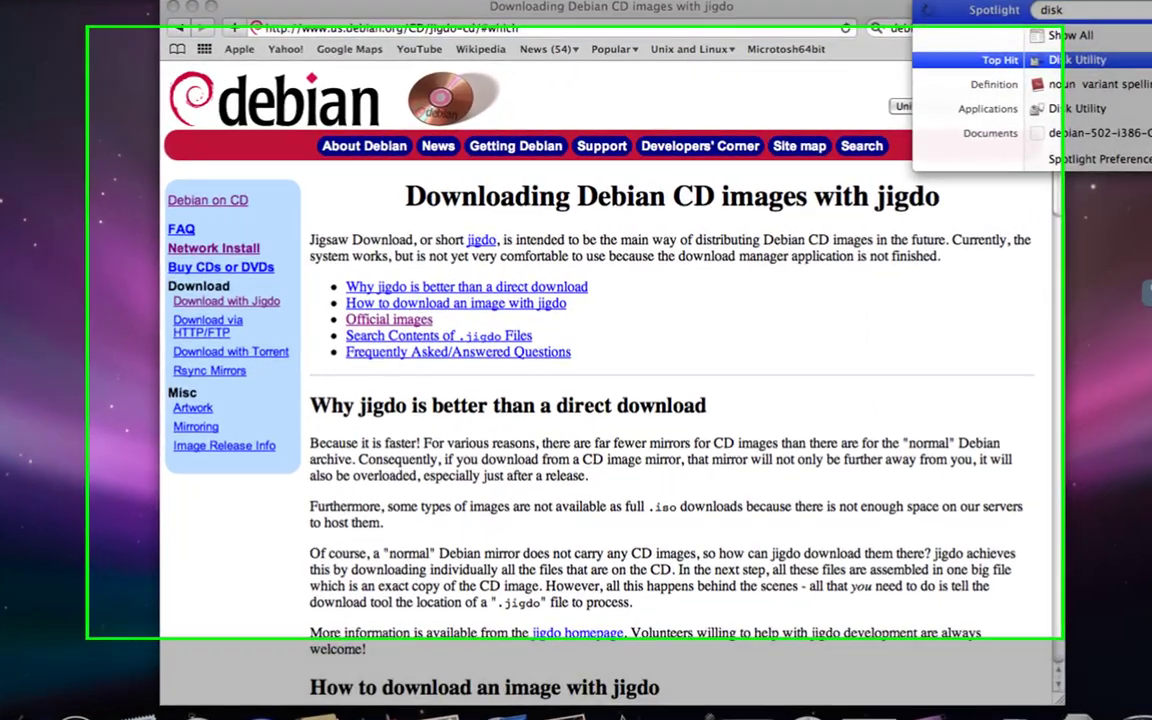
key("Escape")
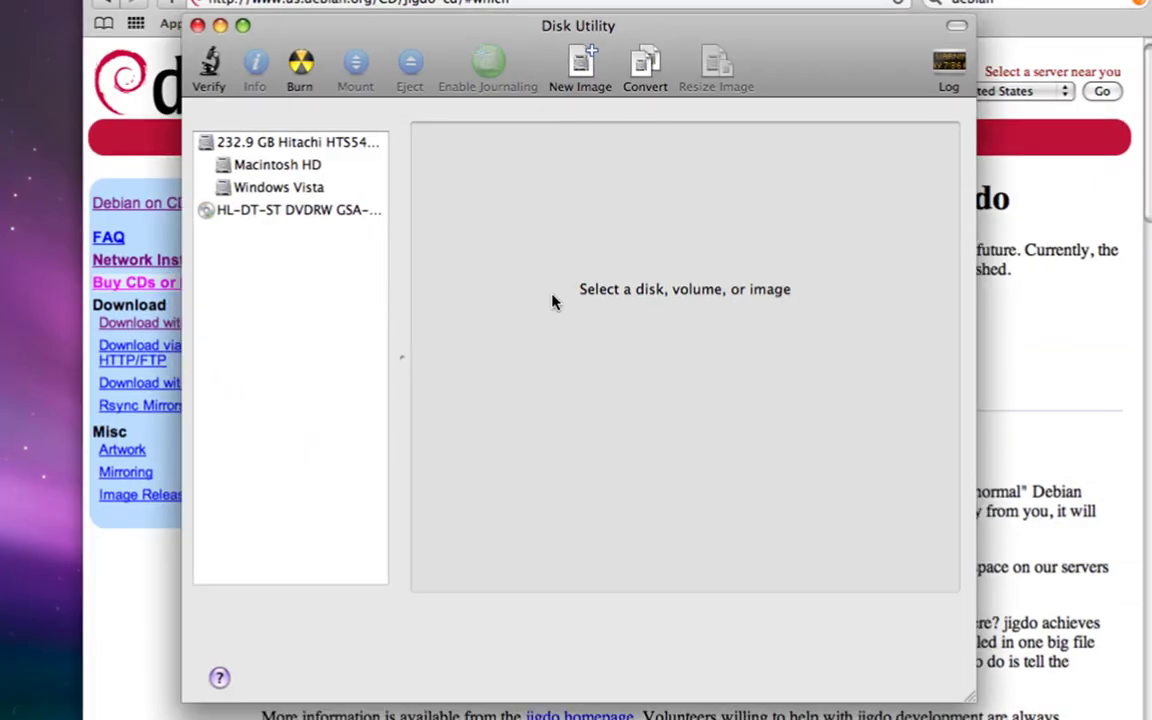
left_click(286, 213)
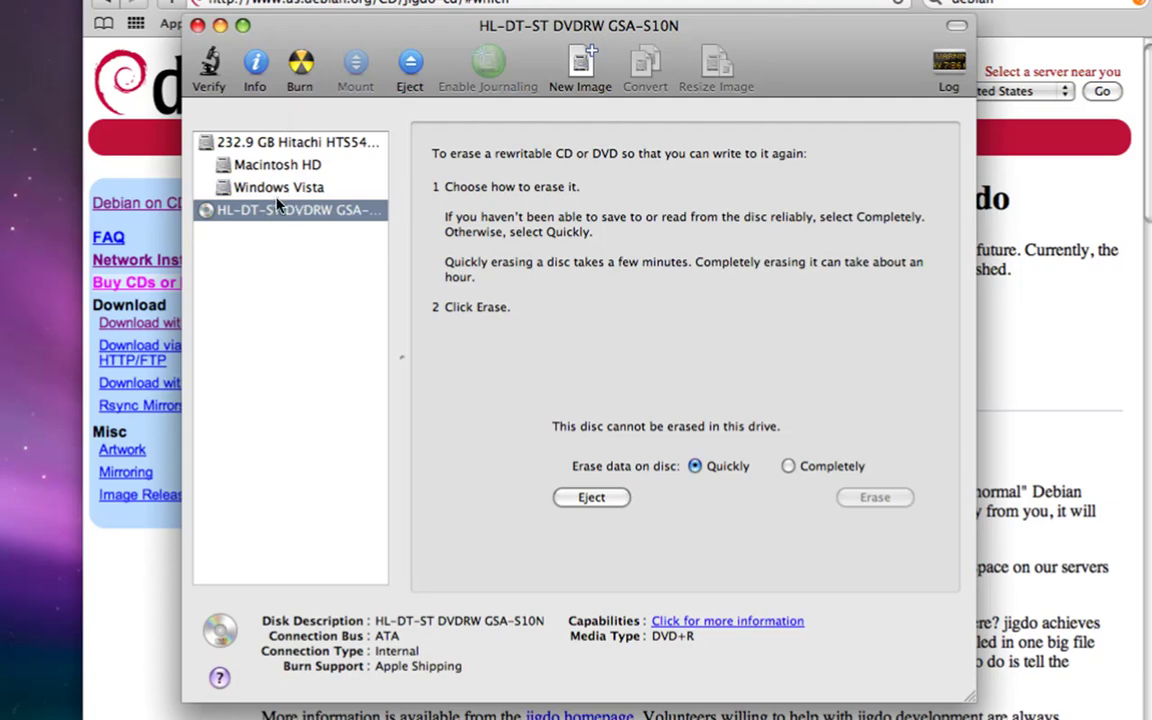
- Open the debian-502-i386-CD-1.iso file from the desktop so that its disk image is mounted
key("F9")
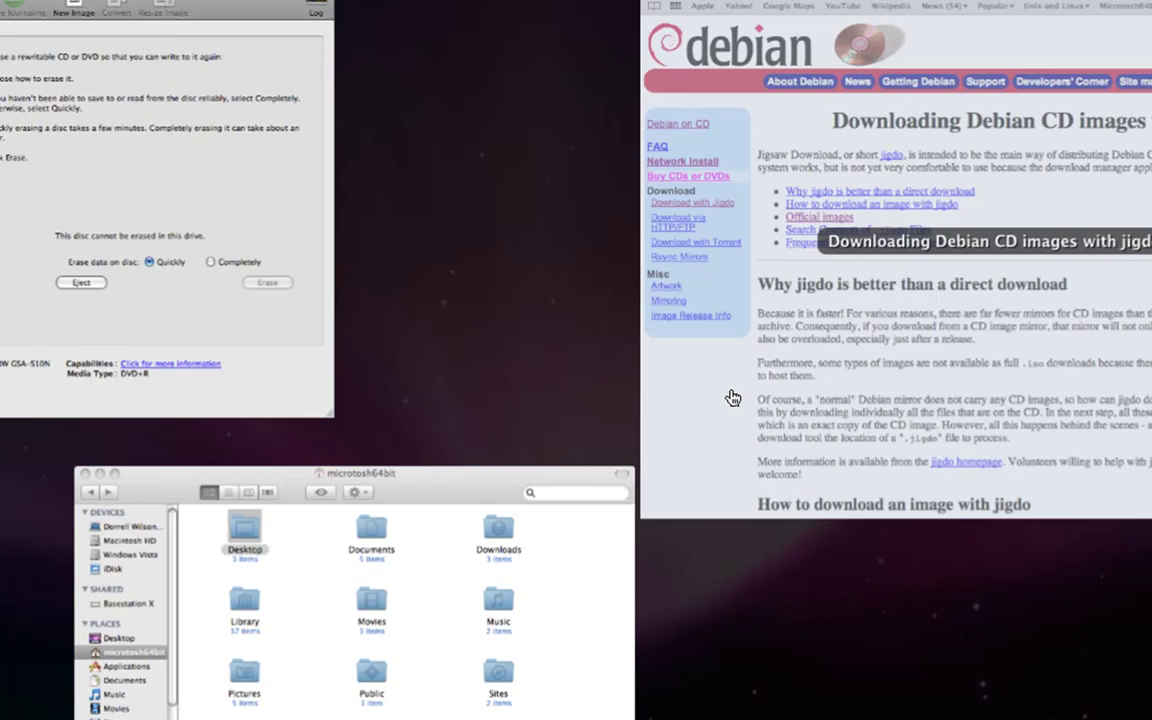
left_click(290, 221)
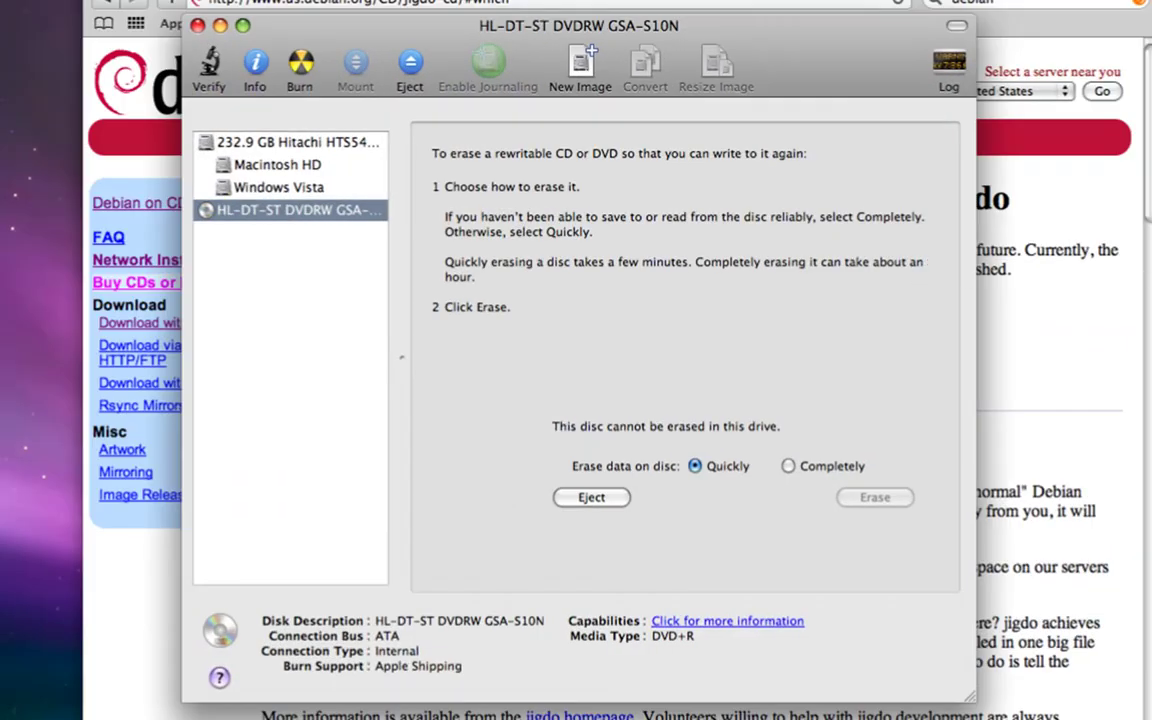
right_click(1002, 286)
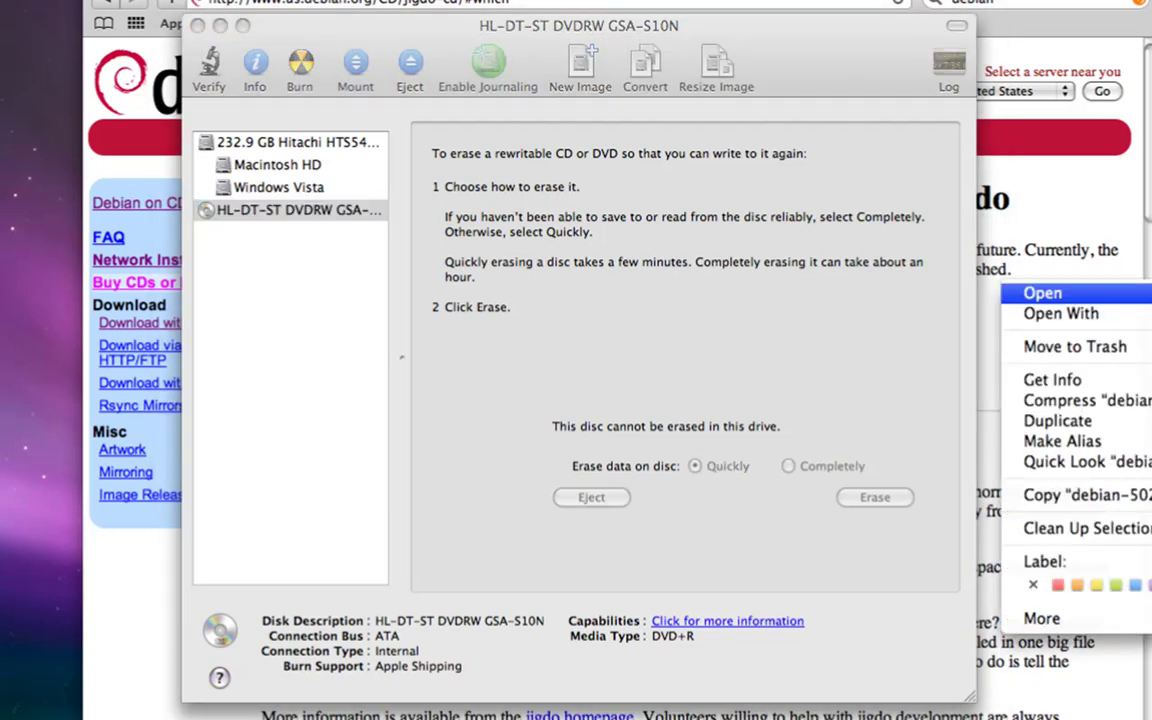
left_click(1042, 293)
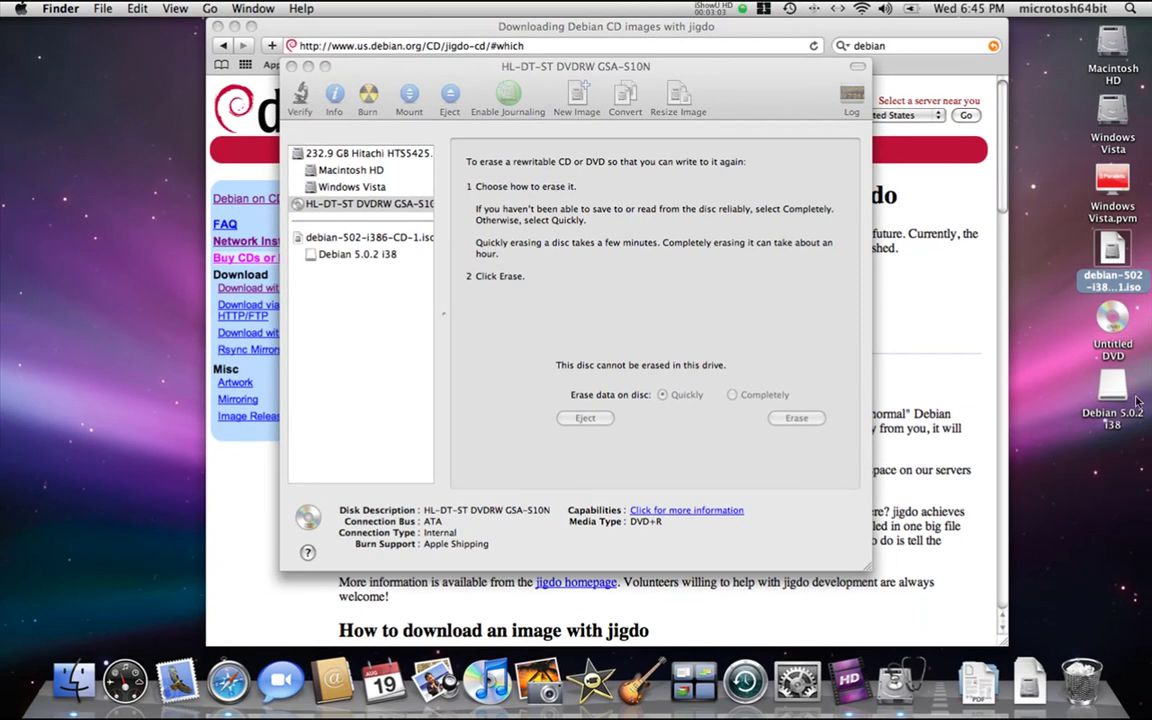
- View the contents of the mounted Debian 5.0.2 volume, and burn debian-502-i386-CD-1.iso to the disc in the SuperDrive
double_click(1134, 398)
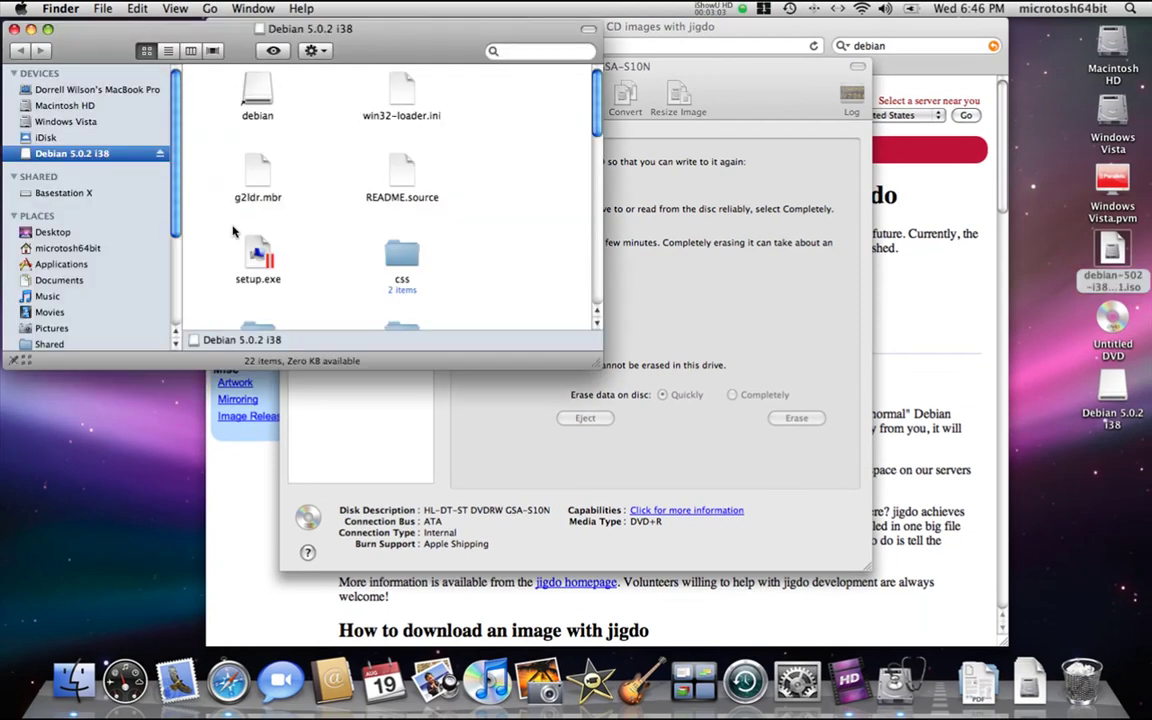
left_click(566, 283)
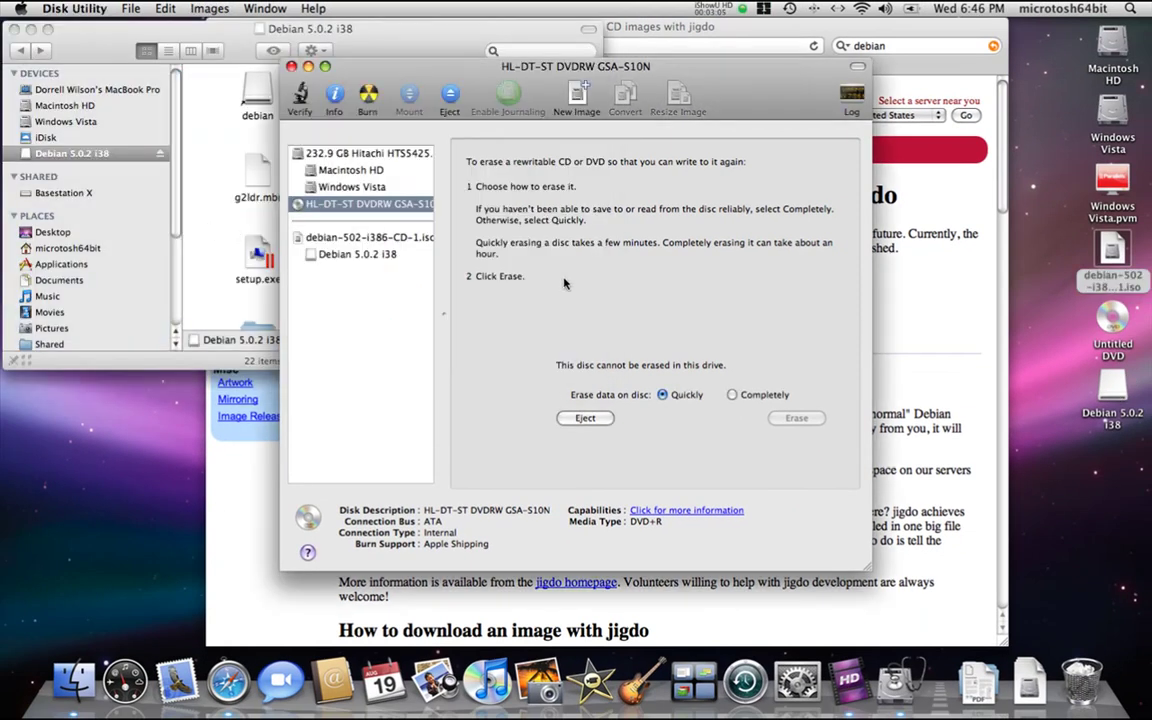
left_click(372, 237)
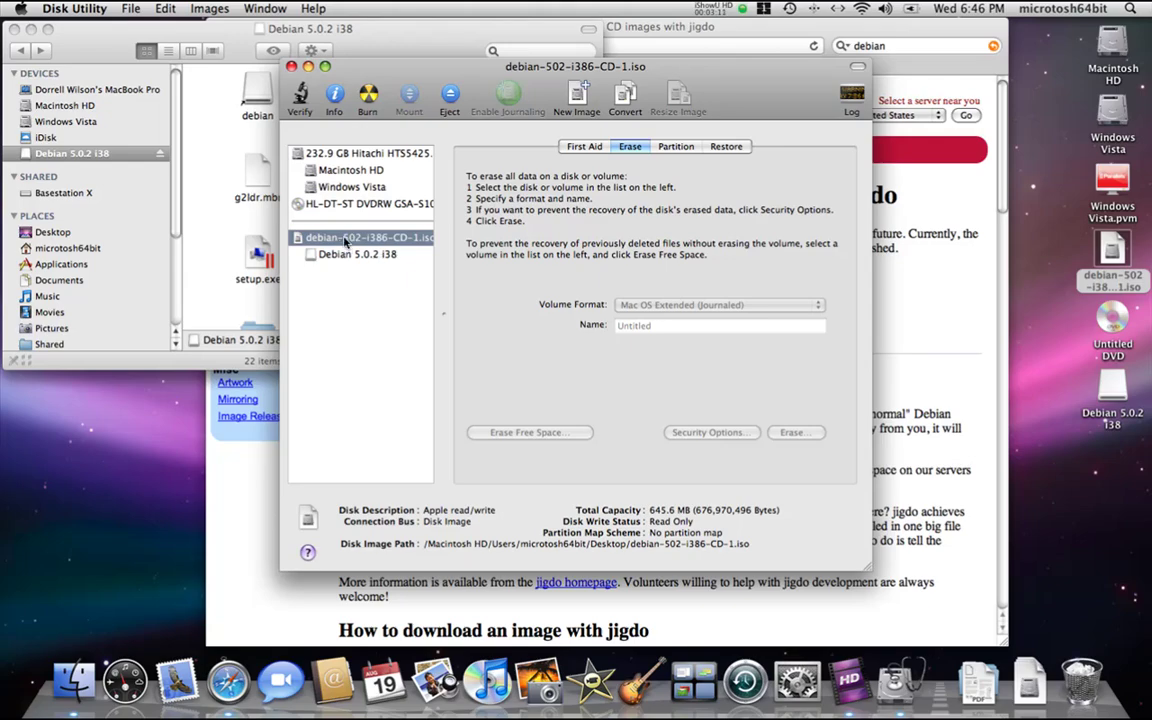
right_click(353, 246)
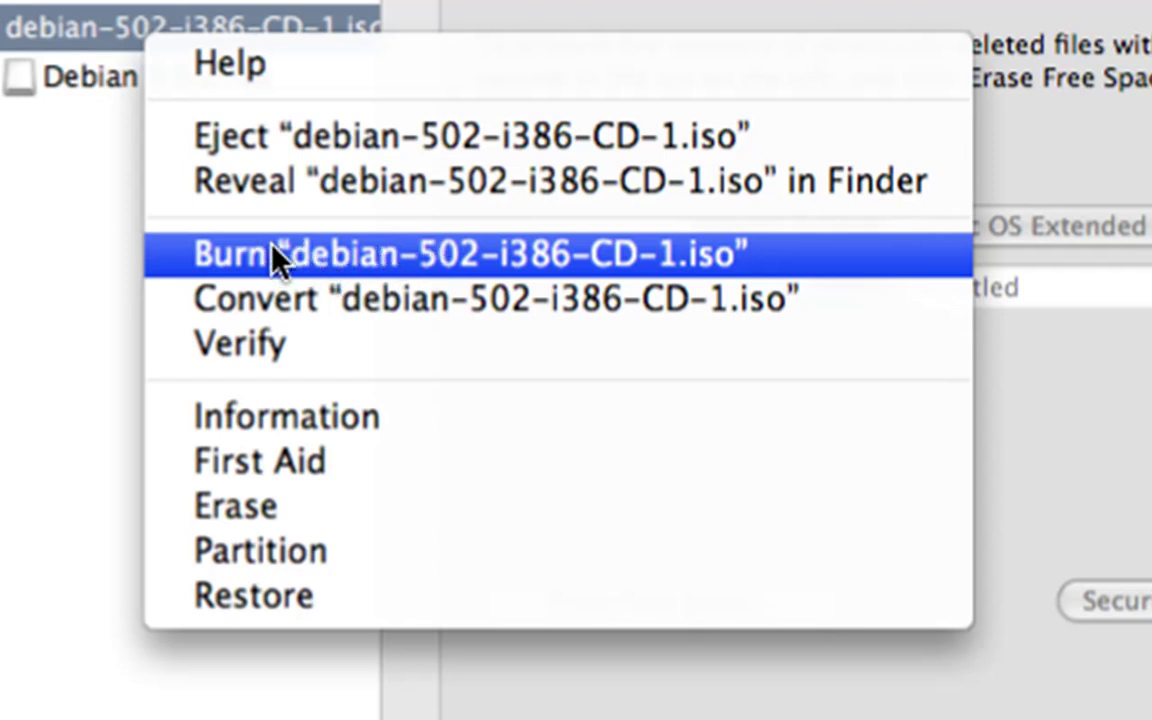
left_click(398, 258)
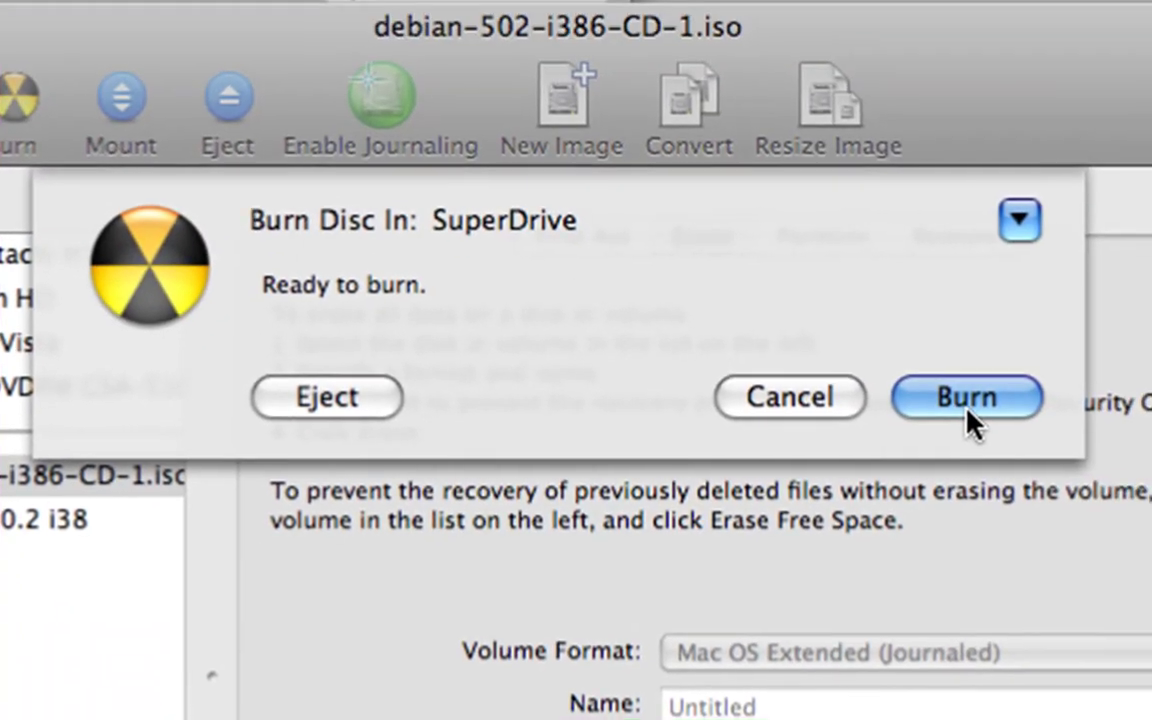
left_click(967, 398)
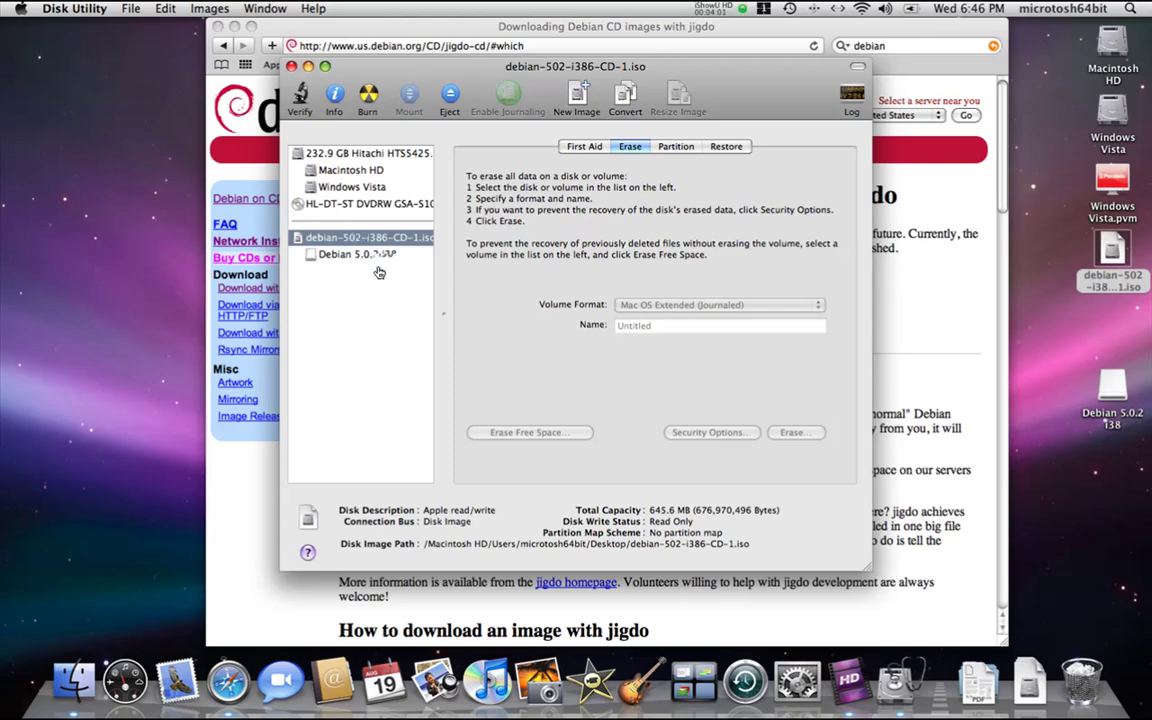
- Check the burning progress of debian-502-i386-CD-1.iso repeatedly, switching between the Disk Utility Progress window and the Debian jigdo page in the browser
key("F9")
key("F9")
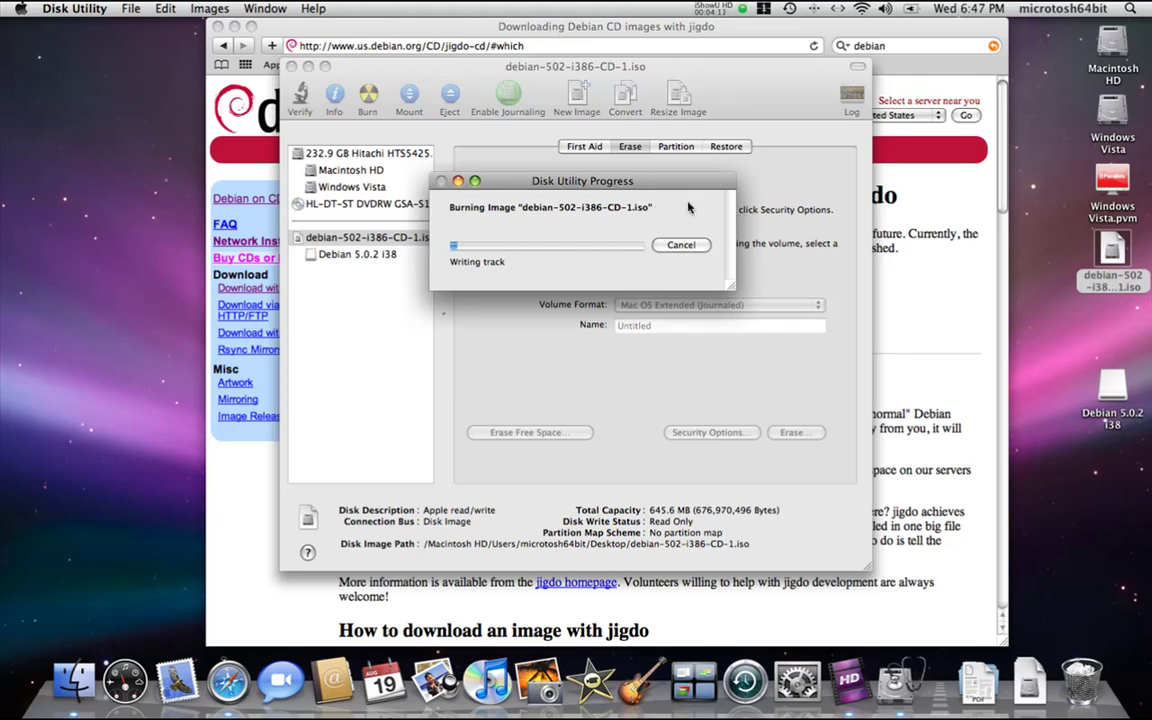
left_click(901, 208)
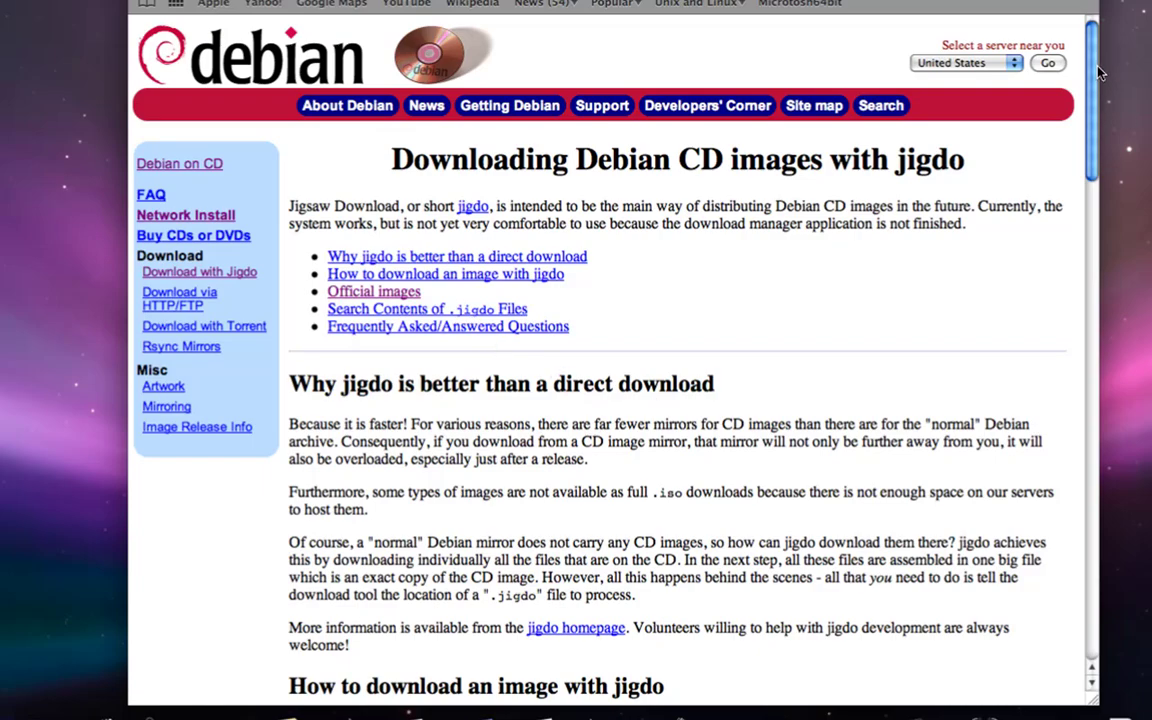
left_click_drag(1098, 72, 1060, 64)
key("F9")
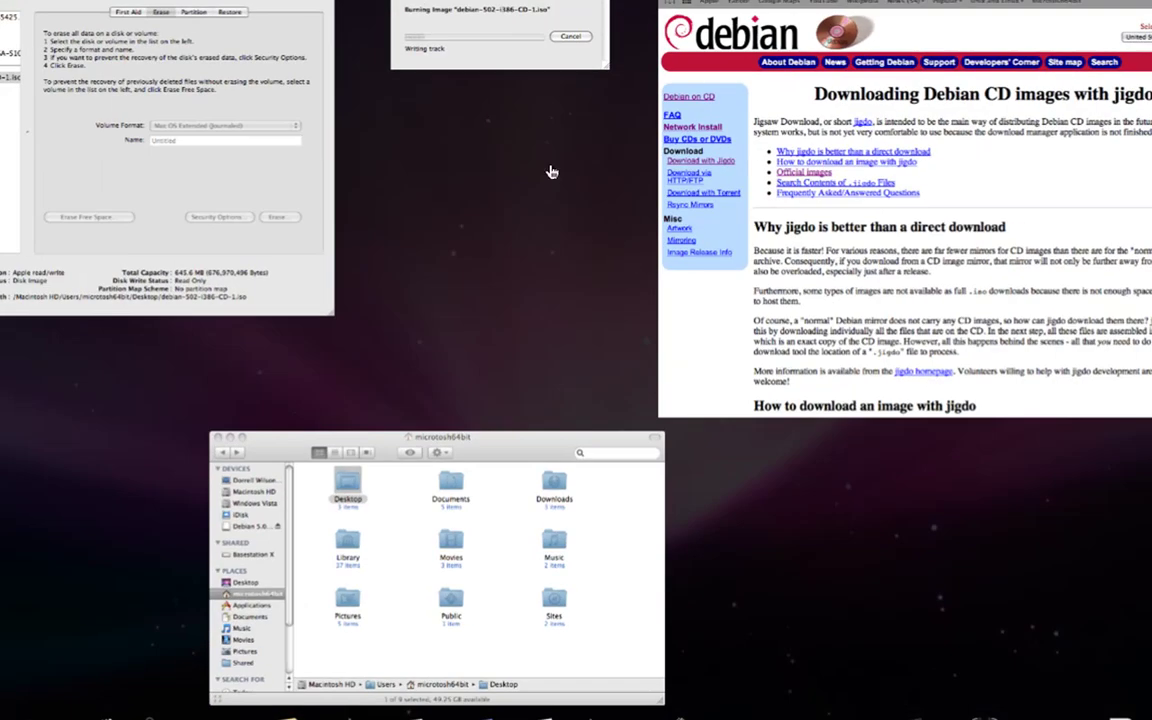
left_click(493, 174)
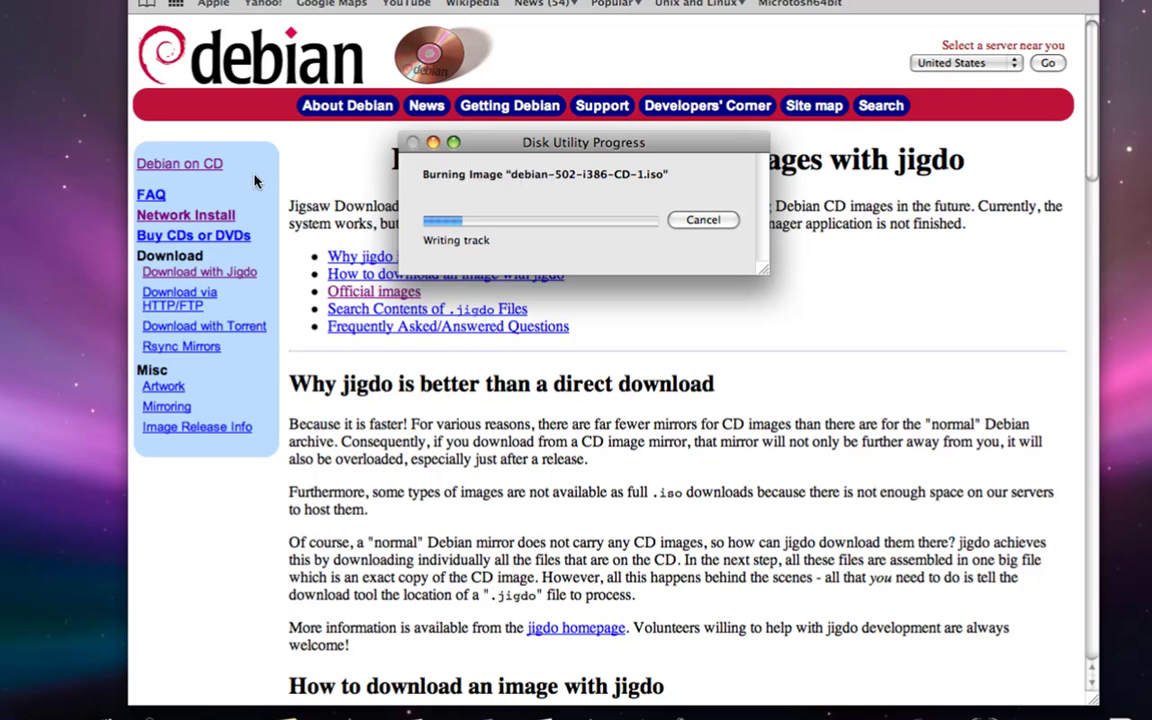
left_click(165, 142)
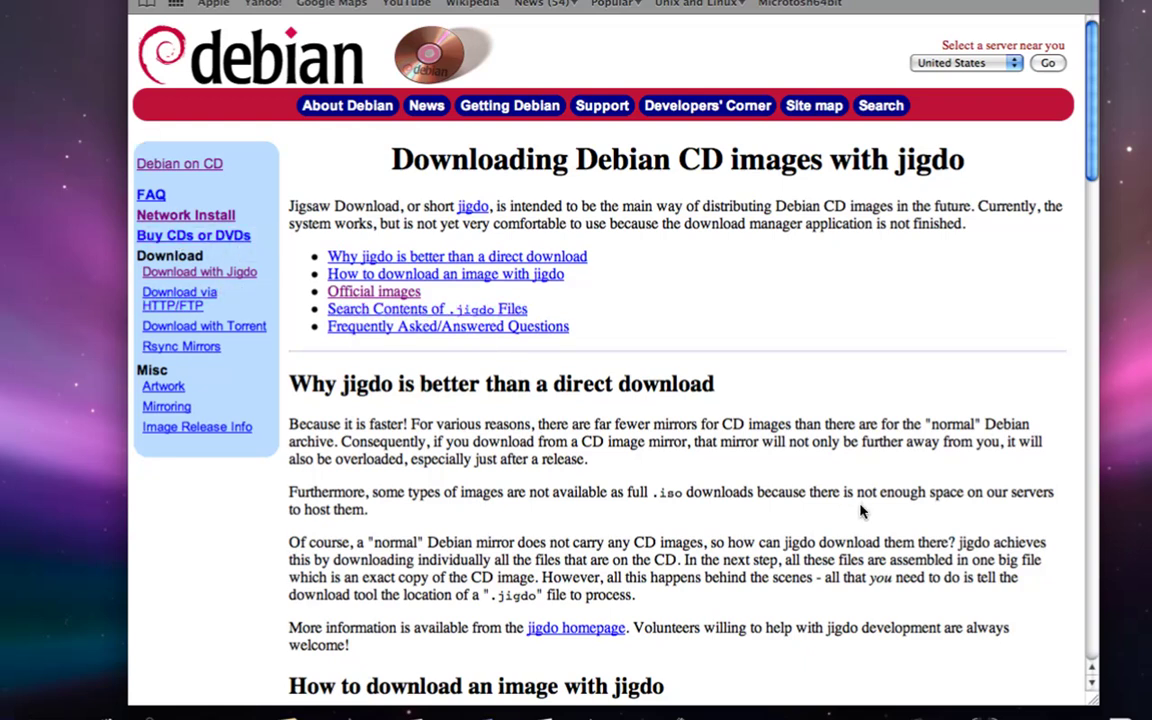
key("F9")
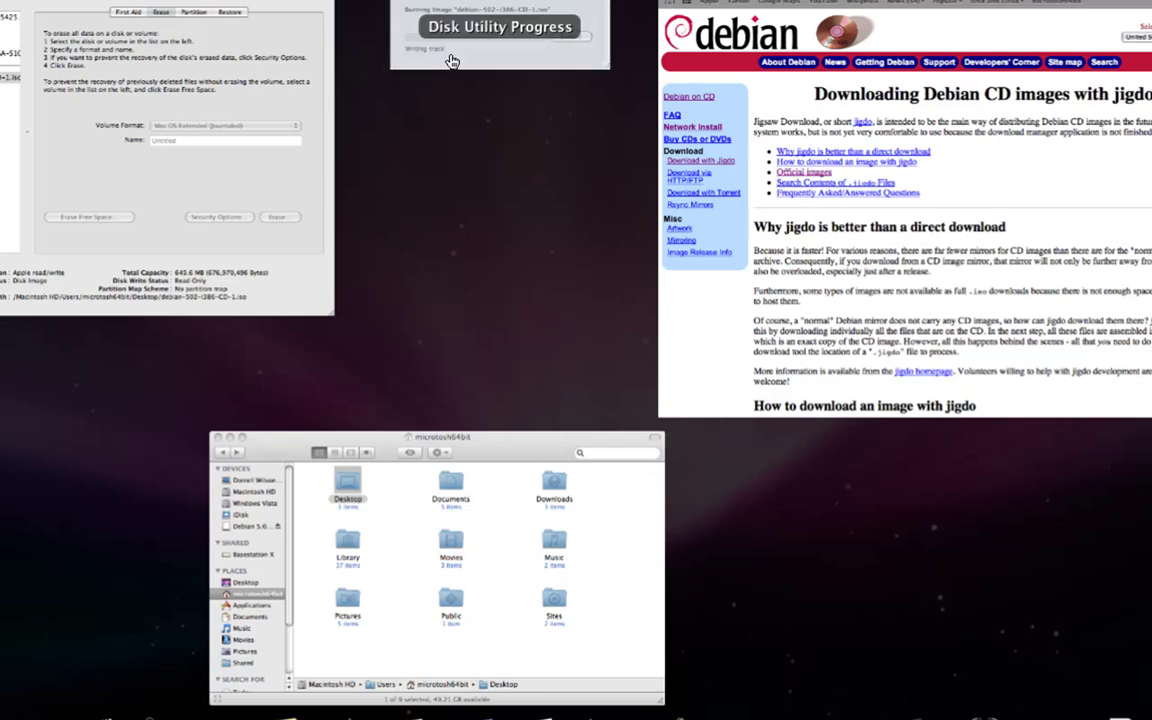
left_click(452, 62)
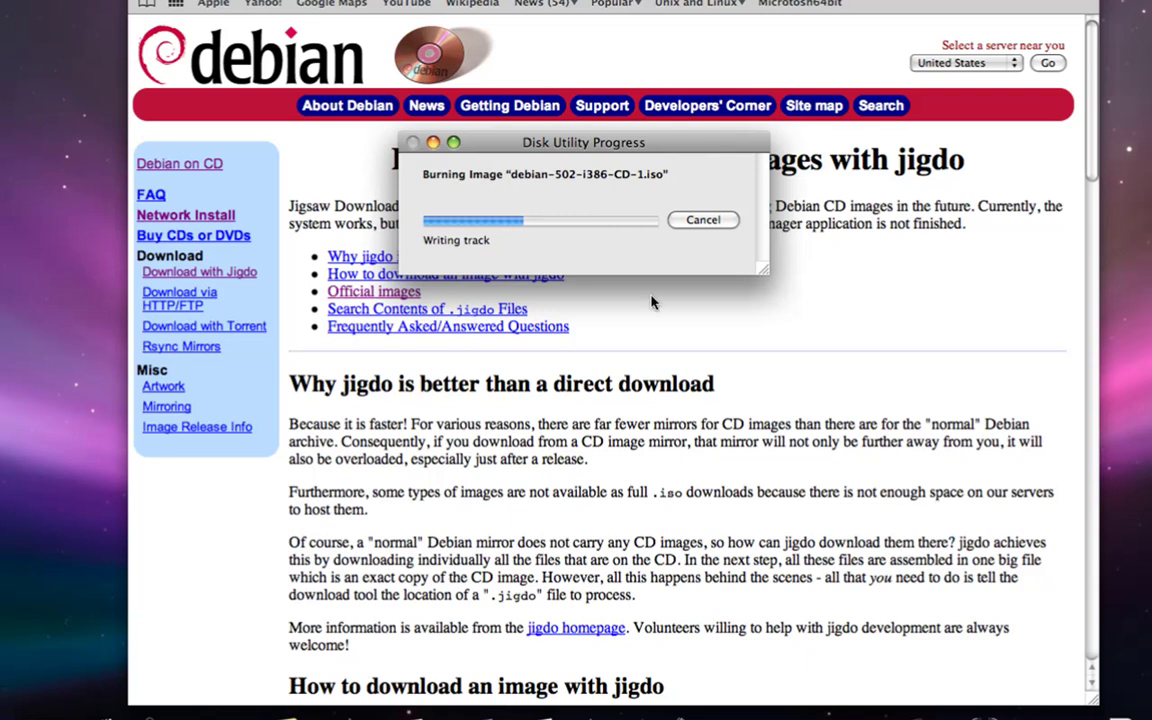
mouse_move(735, 710)
left_click(248, 38)
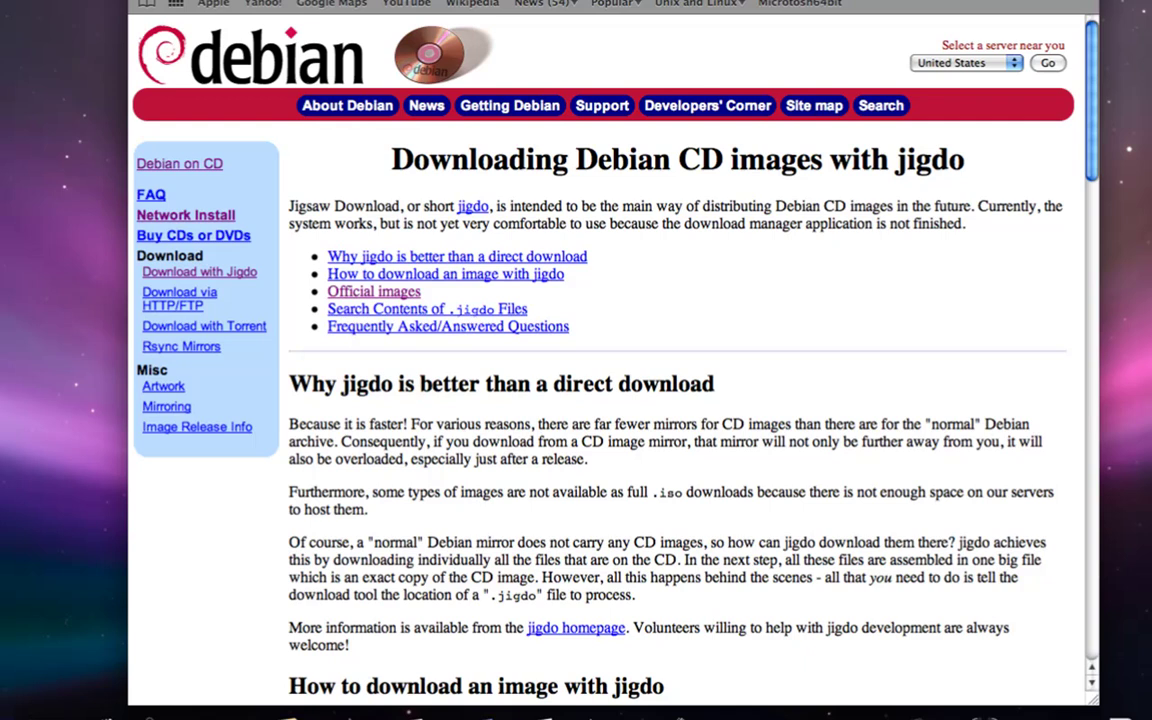
- Open the Service Pack Outline from the Microtosh64bit website's Related Links page and find the Service Pack 5 and 6 episode lists
left_click(790, 7)
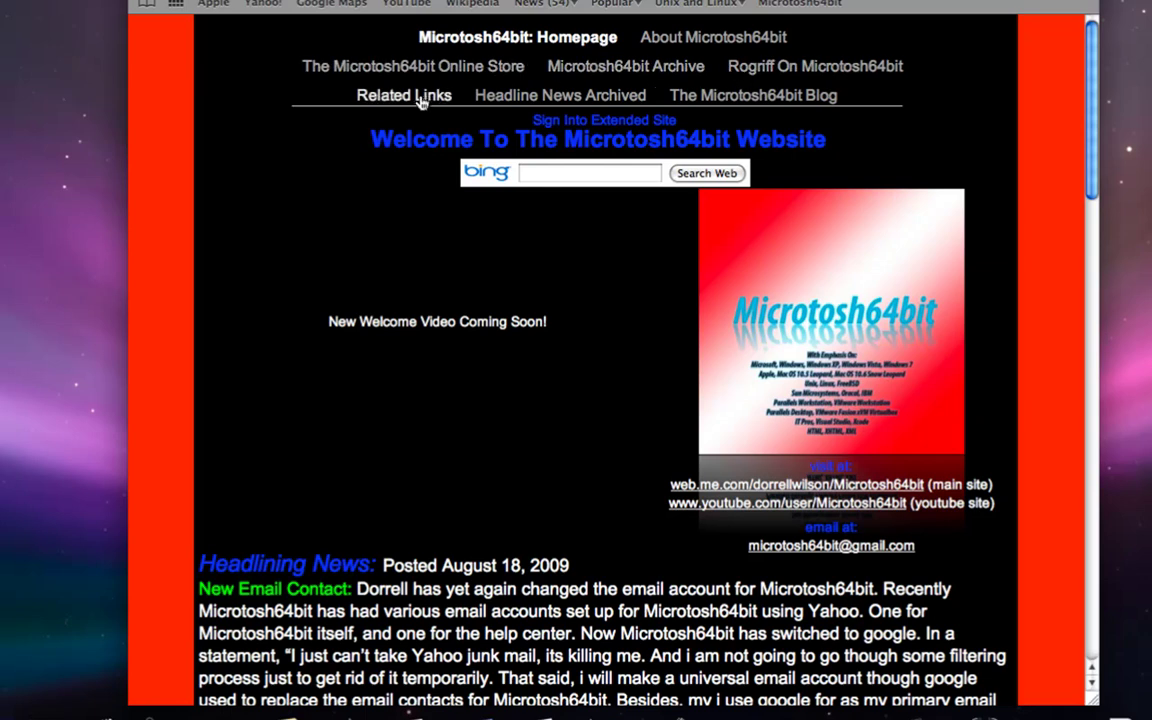
left_click(419, 100)
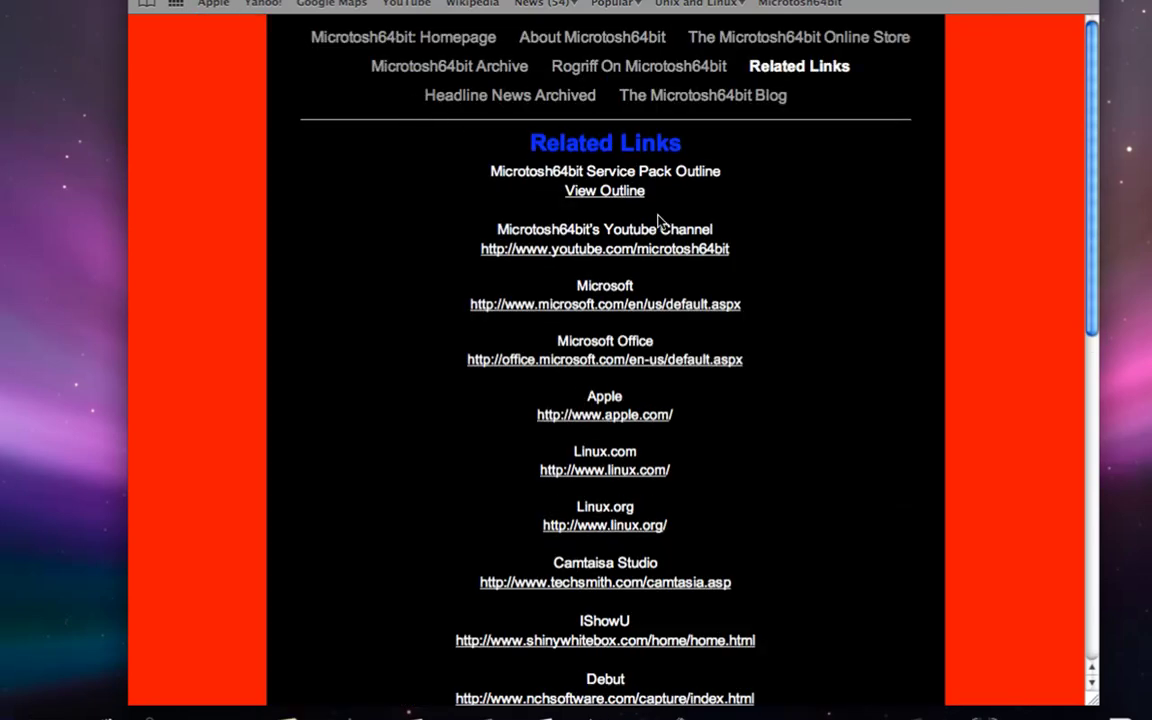
left_click(595, 191)
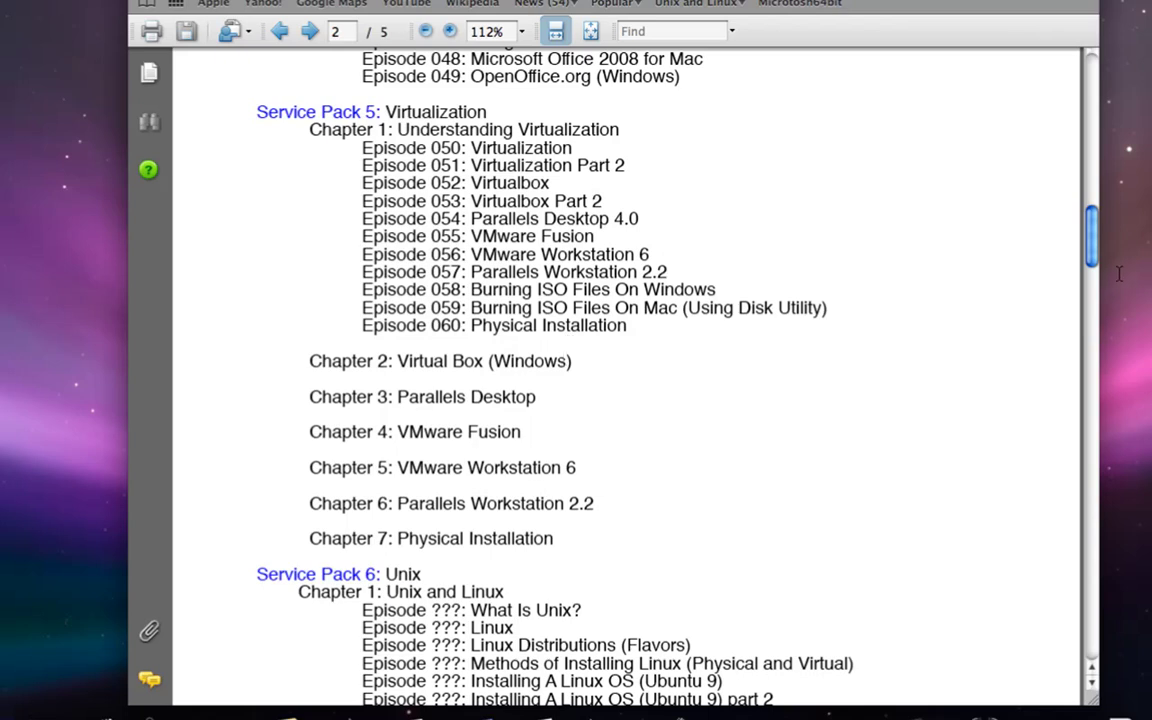
scroll(1090, 220, "down", 8)
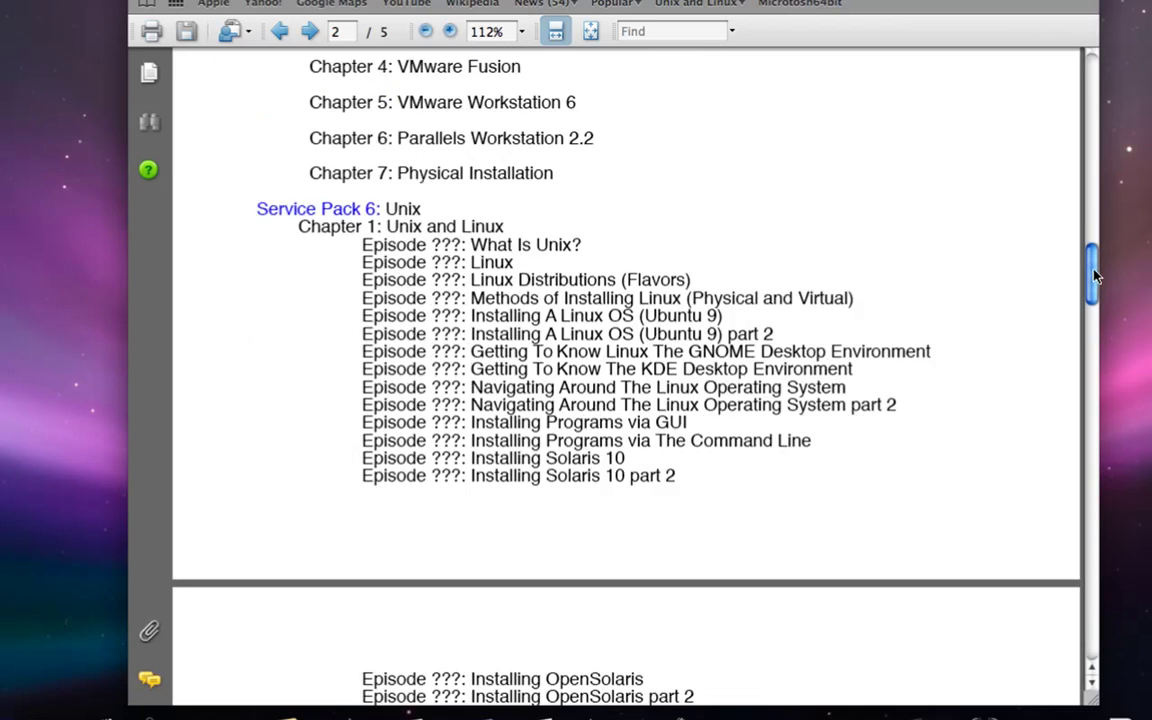
scroll(1092, 240, "up", 6)
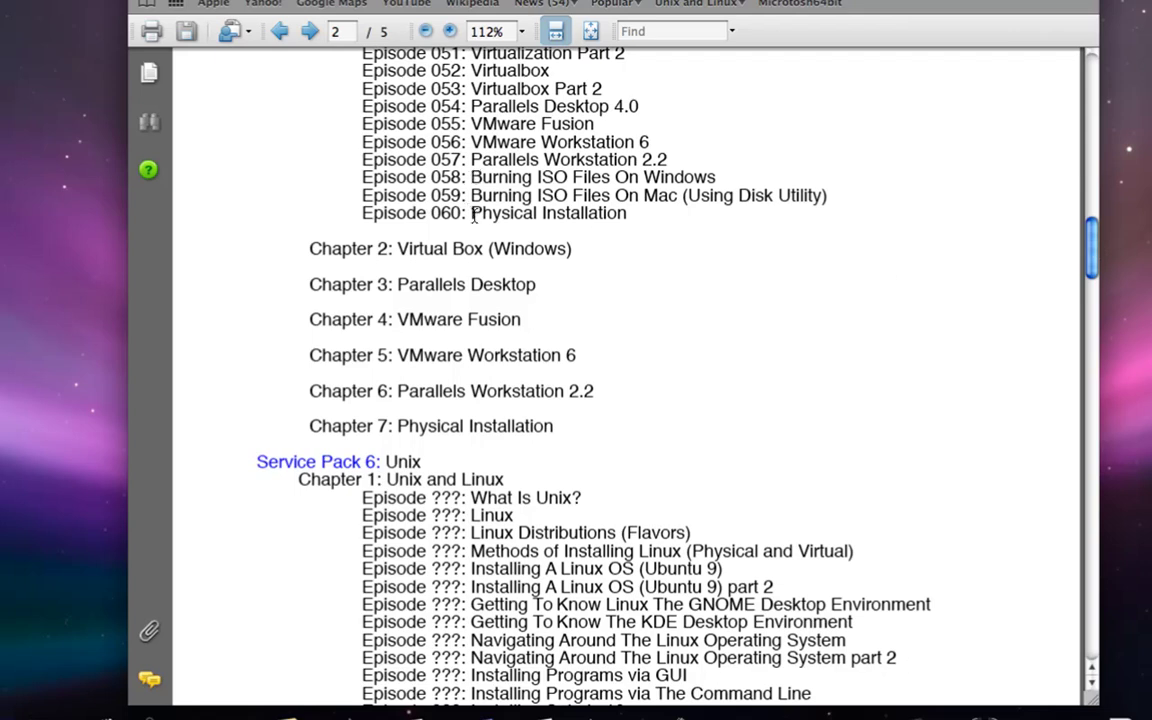
- Examine the Service Pack 5 Virtualization chapters in the outline, highlighting the Episode 060 title "Physical Installation" and clearing the selection
left_click_drag(471, 215, 627, 216)
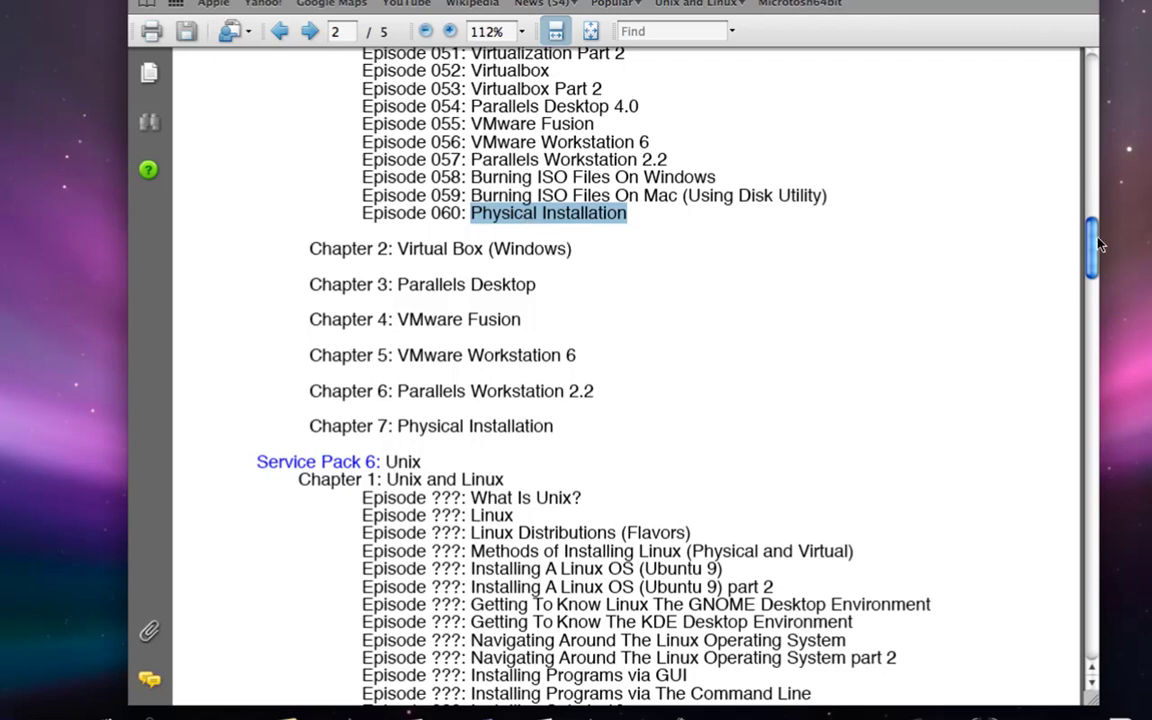
left_click_drag(1091, 248, 1091, 243)
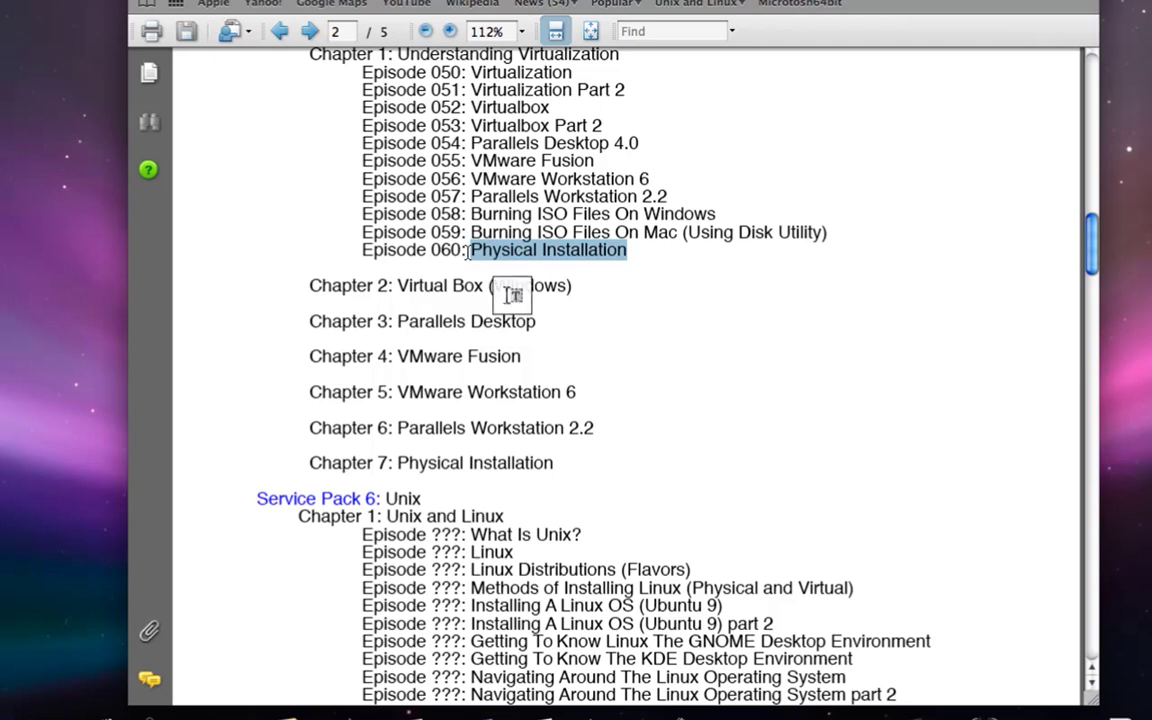
left_click(574, 254)
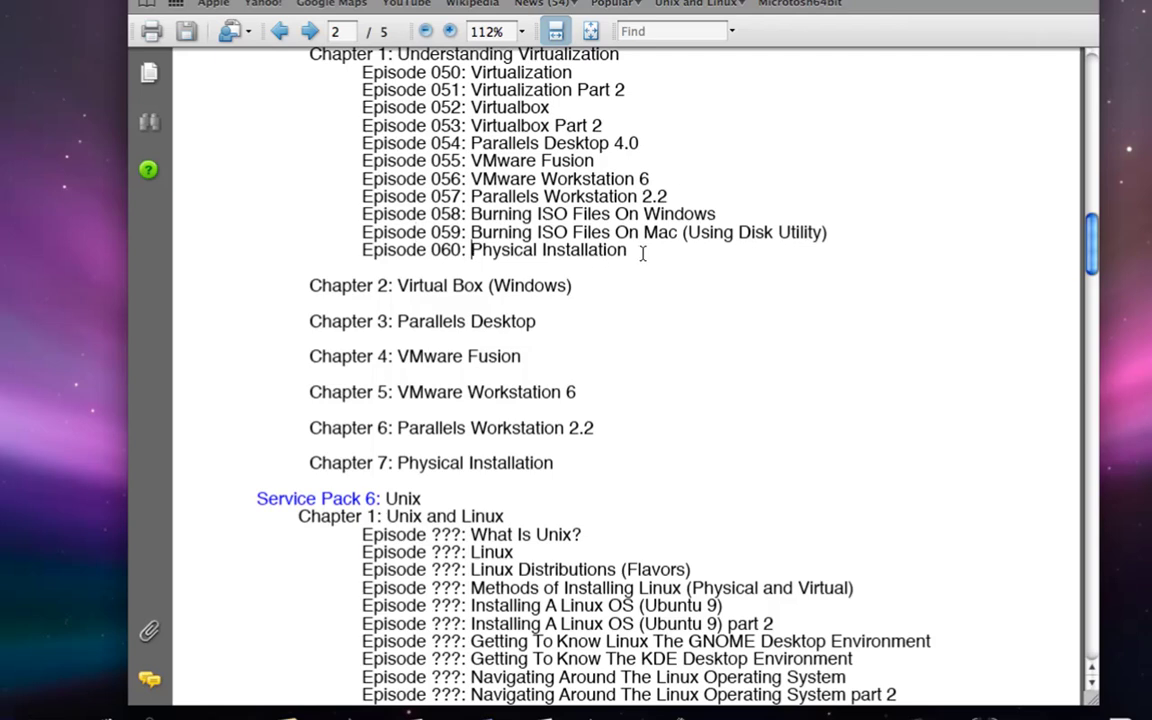
left_click_drag(643, 253, 641, 250)
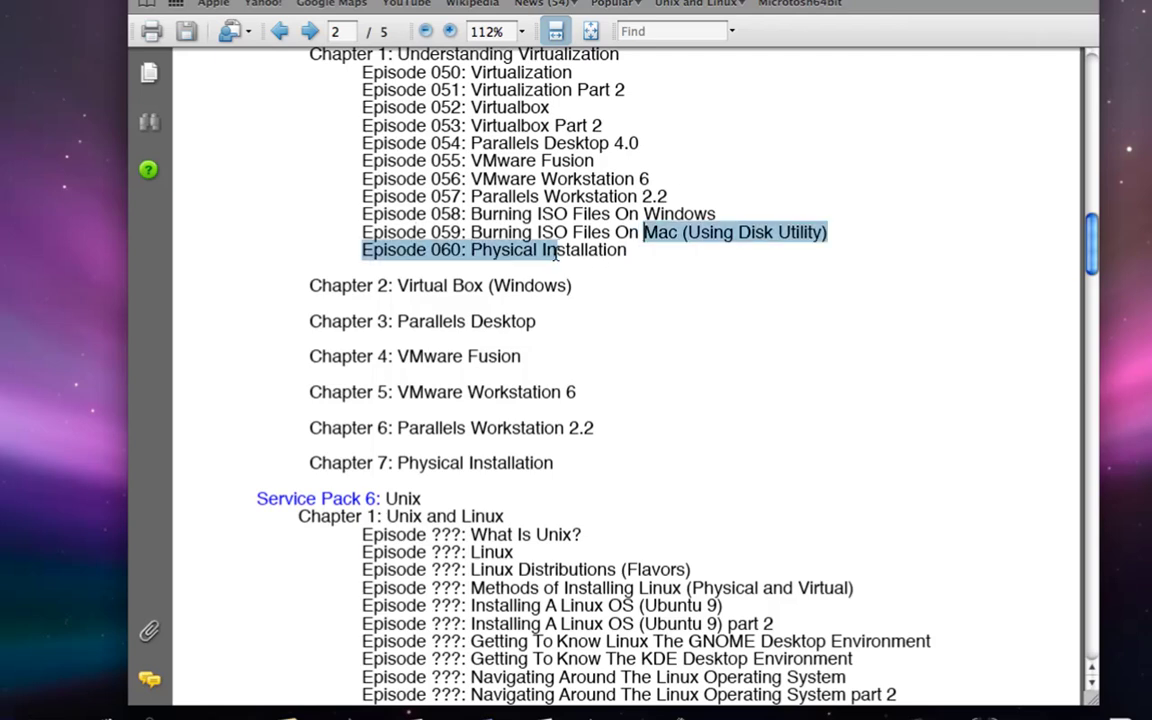
left_click(643, 250)
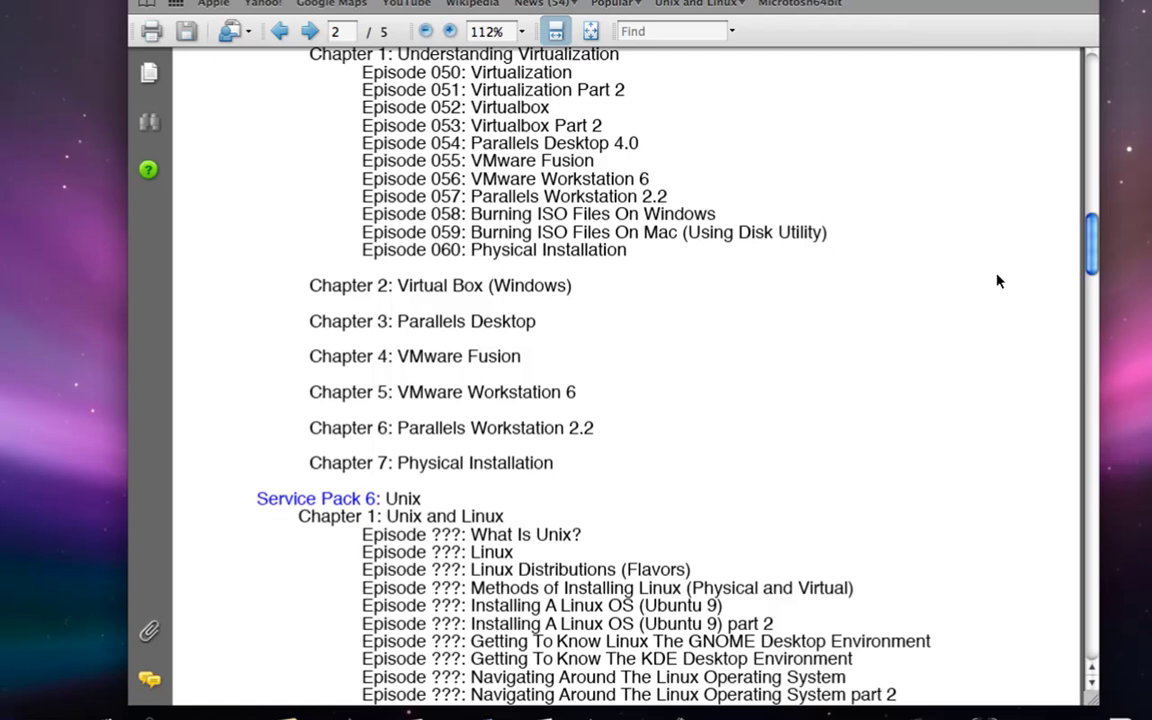
left_click_drag(1097, 244, 1099, 228)
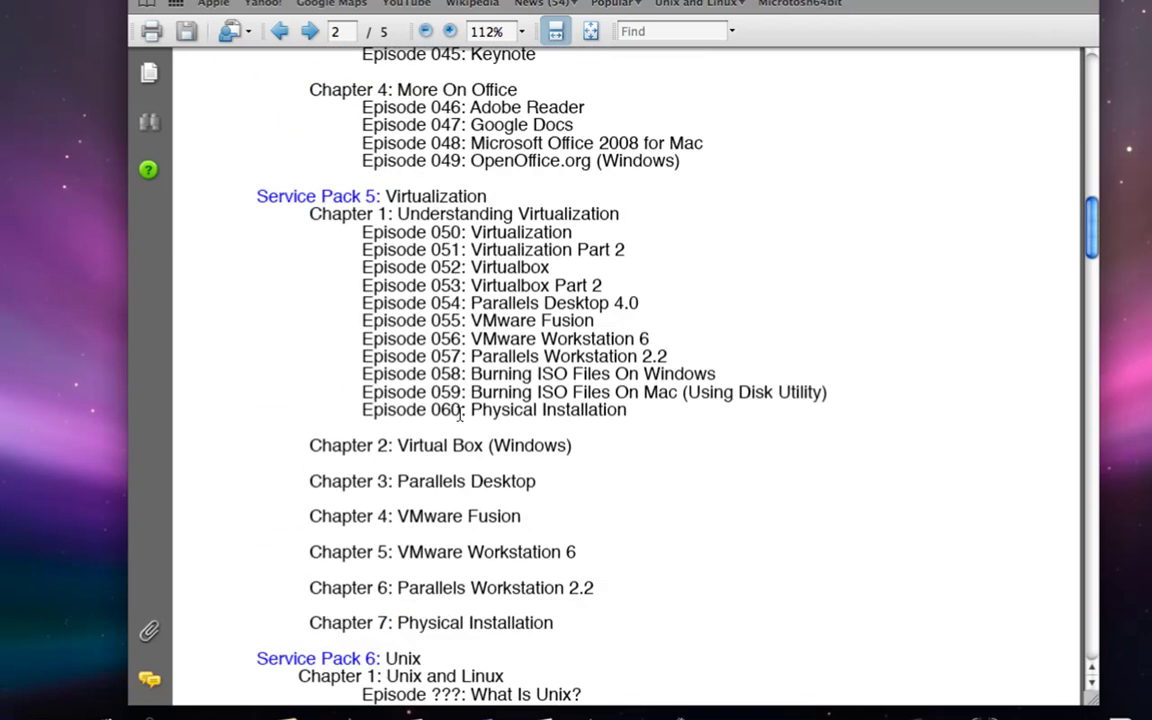
left_click_drag(471, 410, 627, 412)
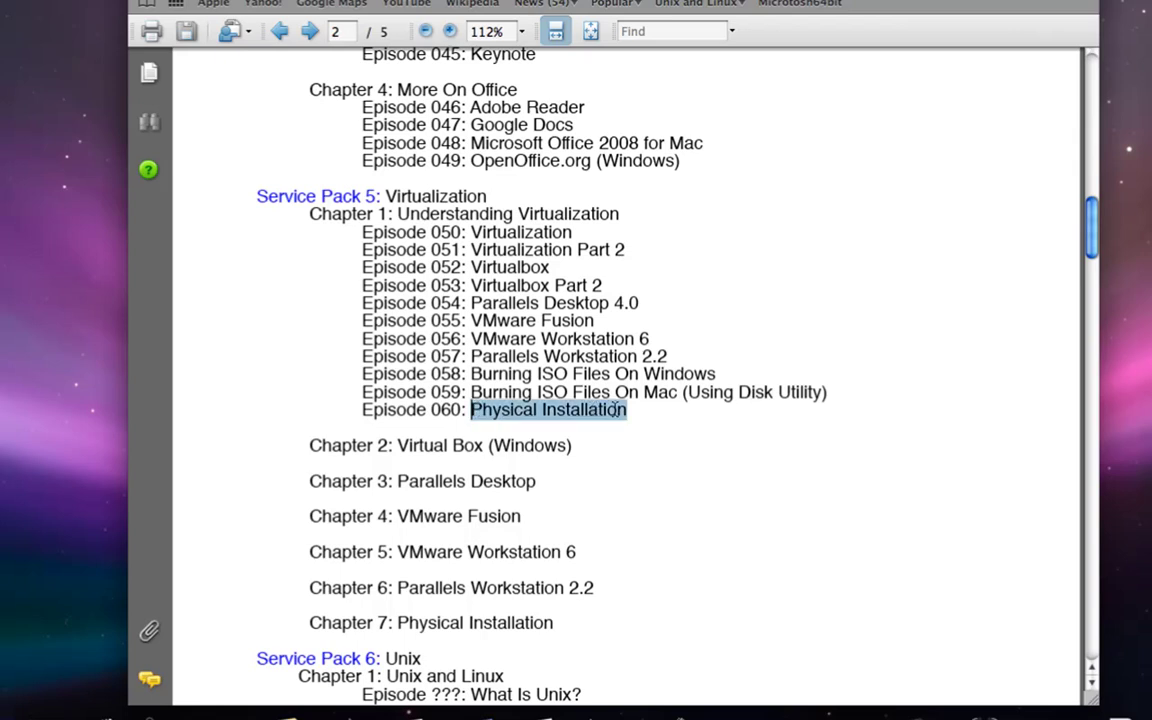
left_click(619, 418)
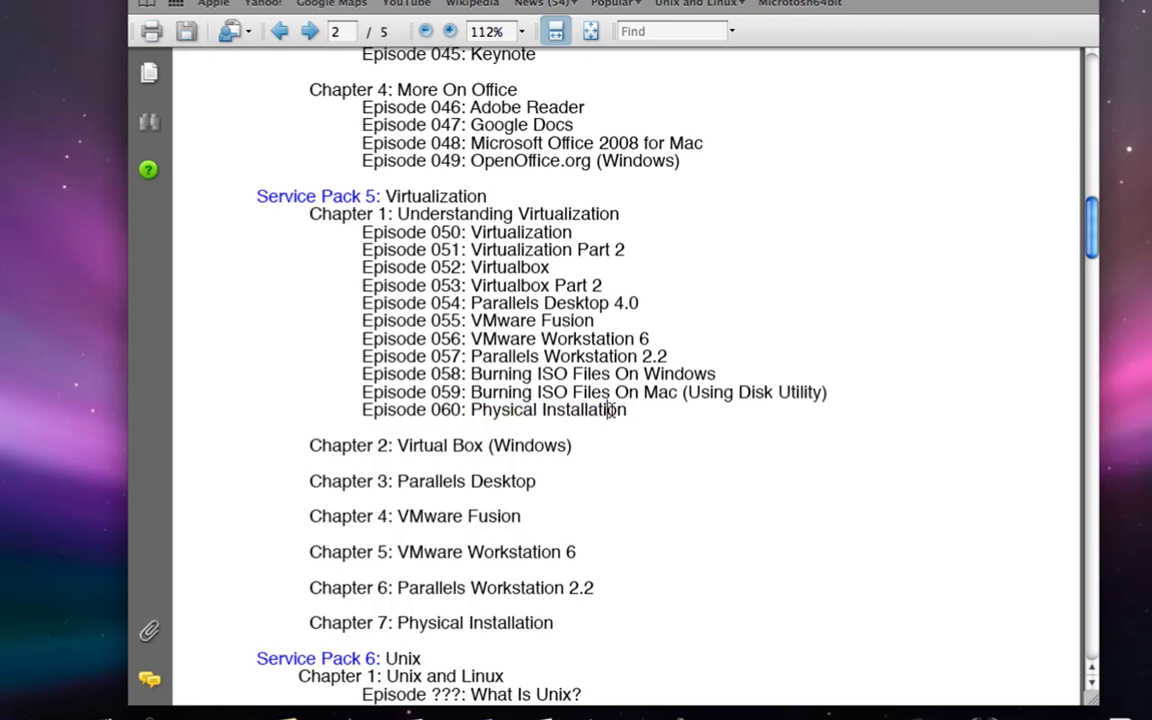
left_click_drag(628, 411, 473, 414)
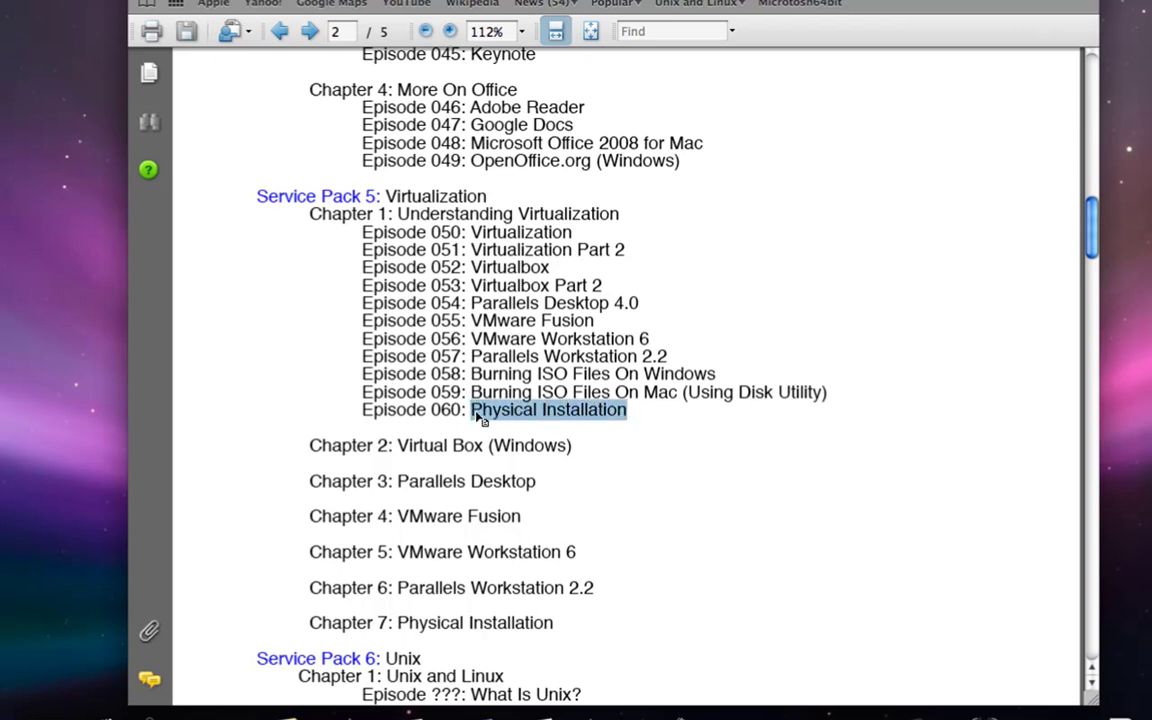
left_click(383, 453)
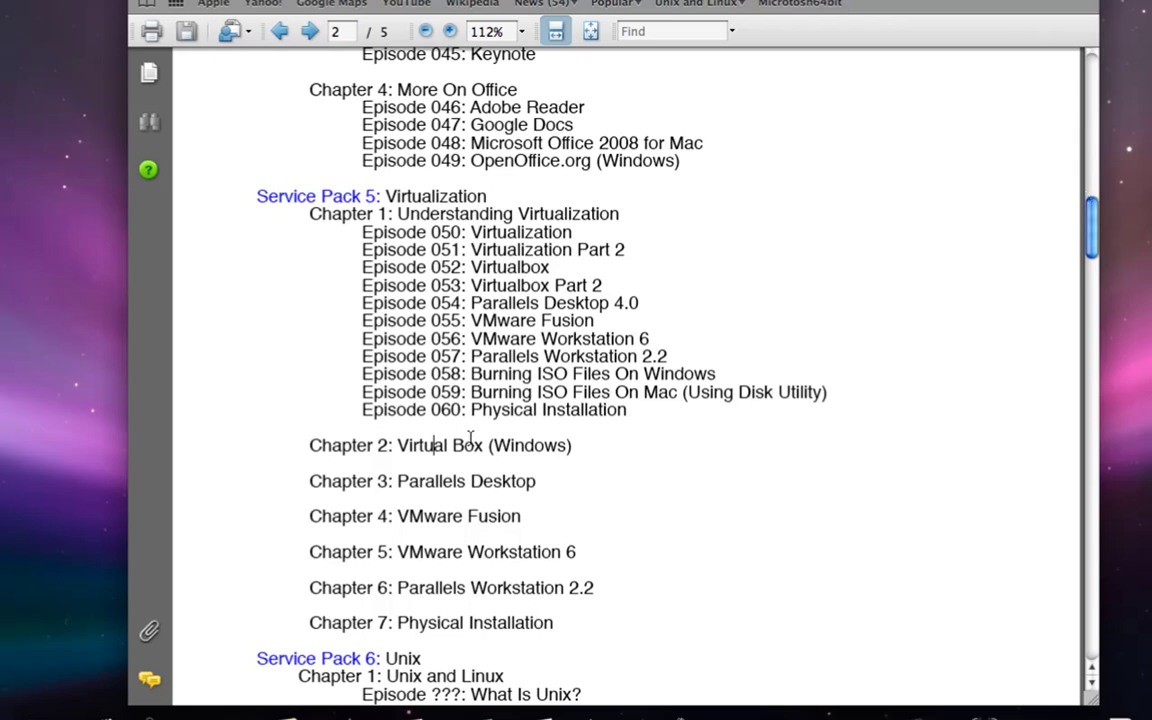
- Bring the Disk Utility Progress window in front of the outline to check the state of the burn
key("F9")
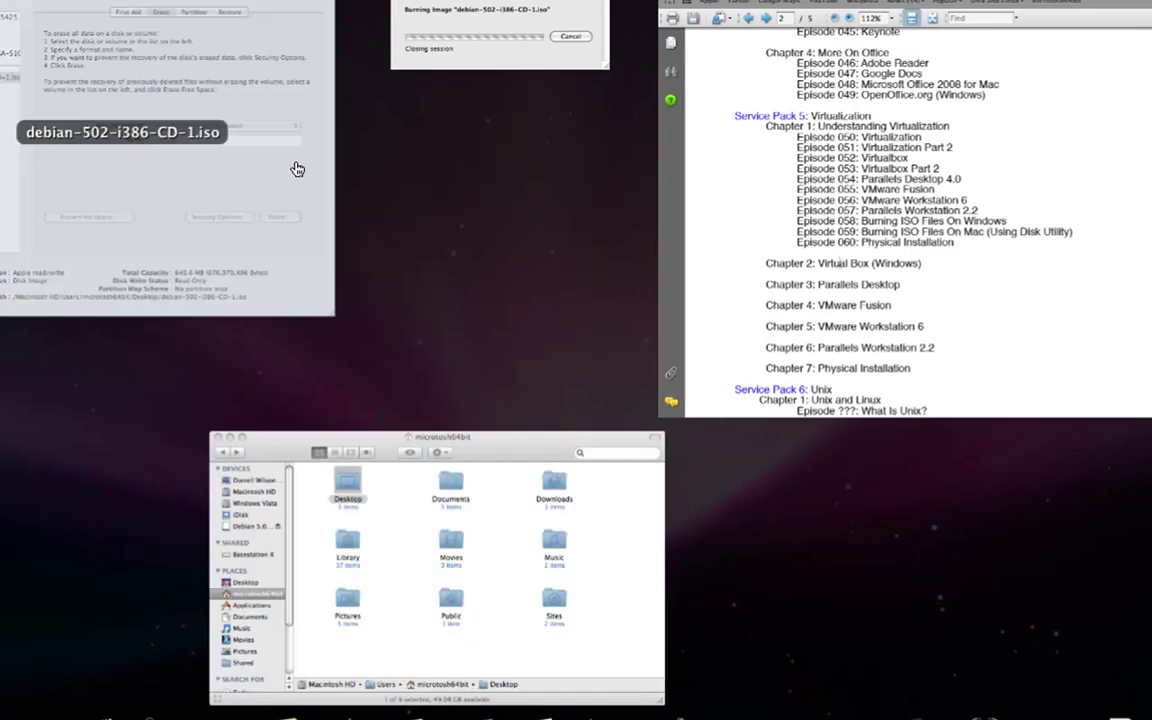
left_click(463, 35)
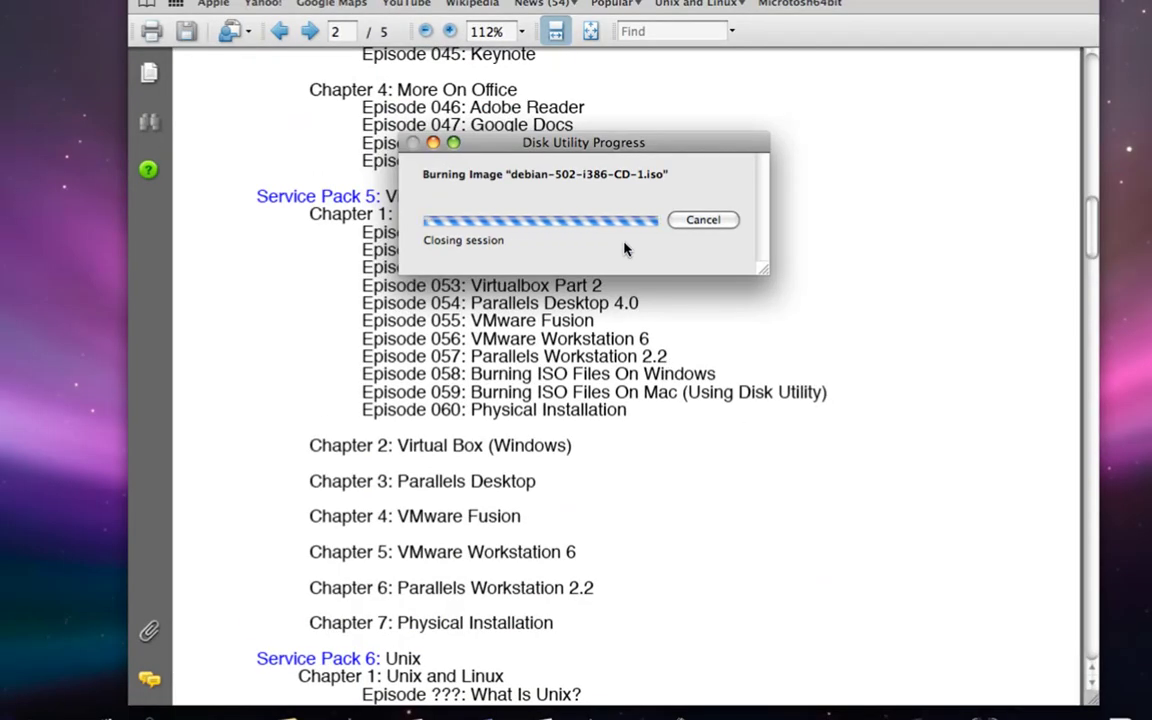